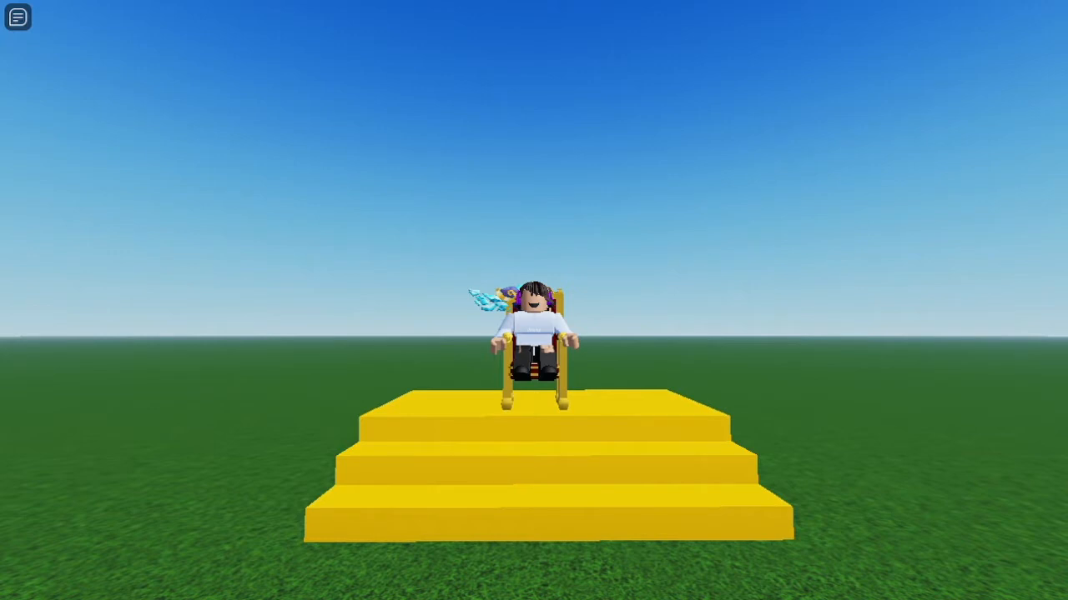
right_click_drag(852, 543, 854, 543)
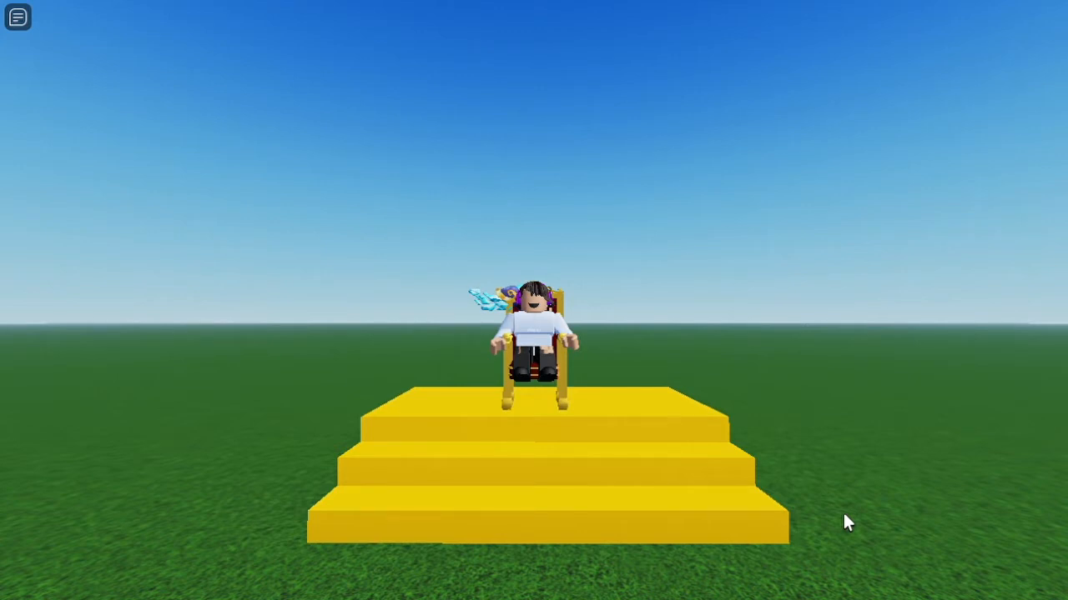
scroll(843, 515, "up", 2)
right_click_drag(843, 515, 844, 515)
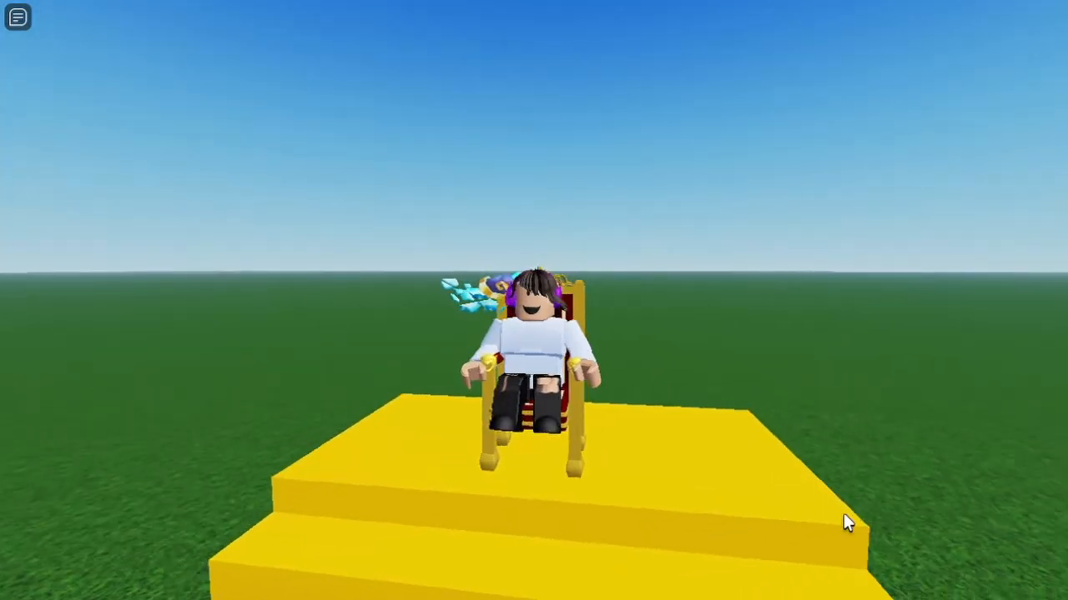
key("space")
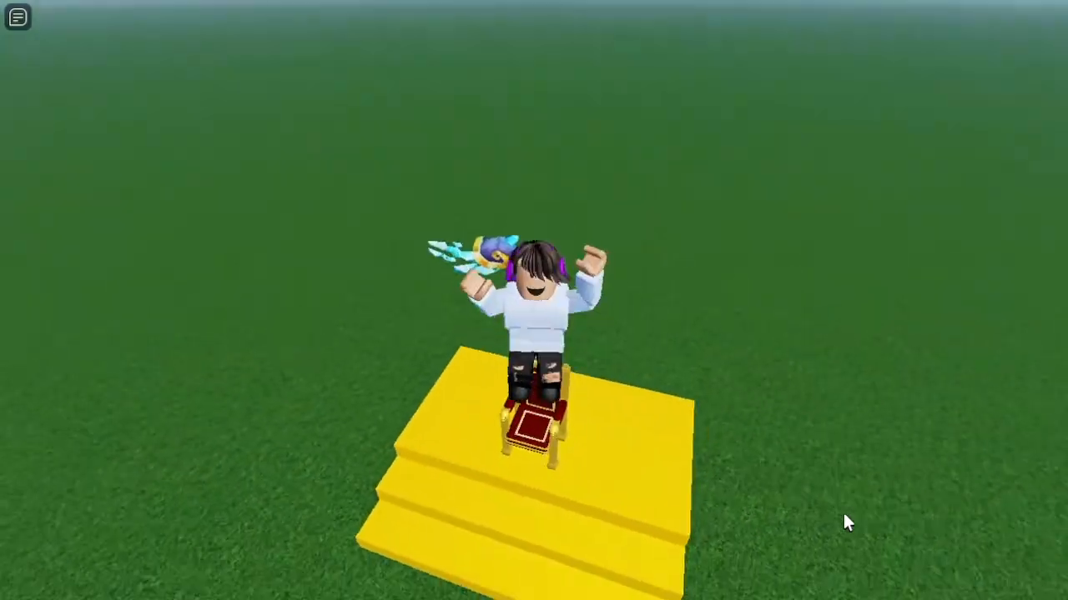
key("s")
key("w")
scroll(751, 469, "up", 5)
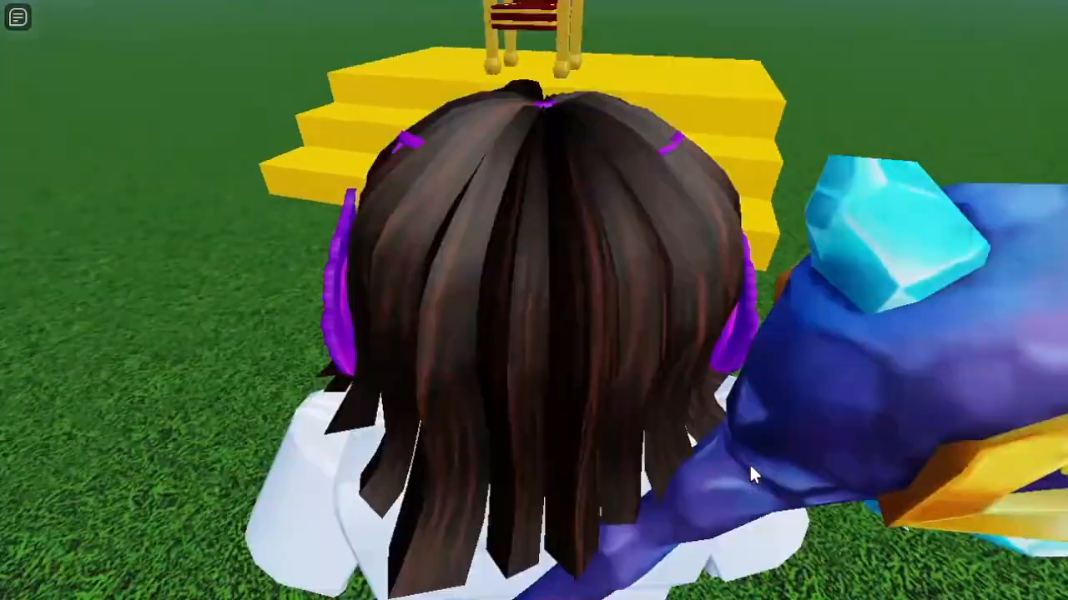
scroll(750, 467, "up", 5)
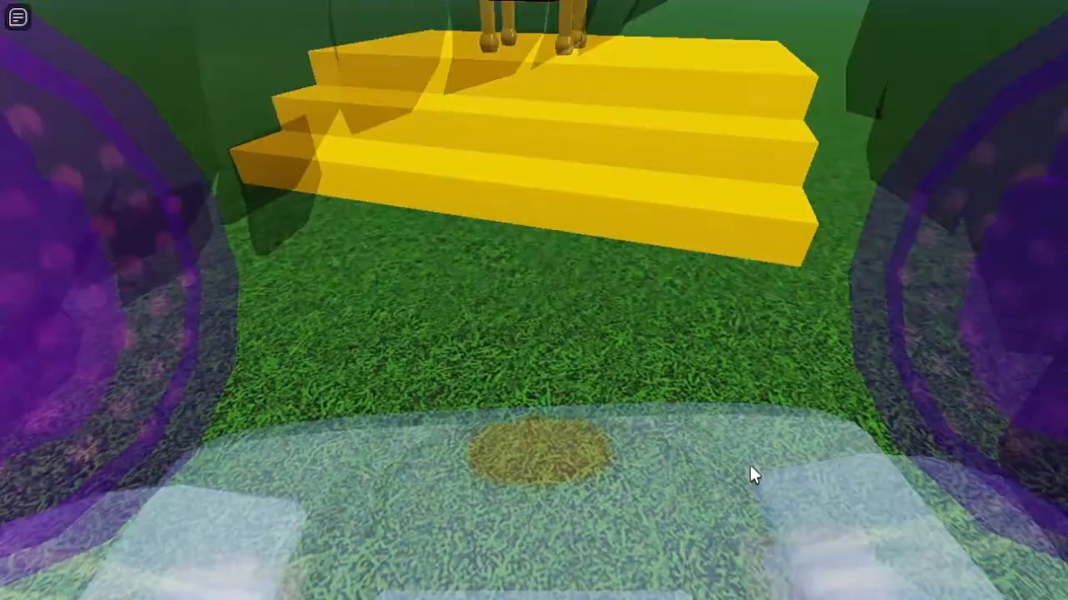
key("w")
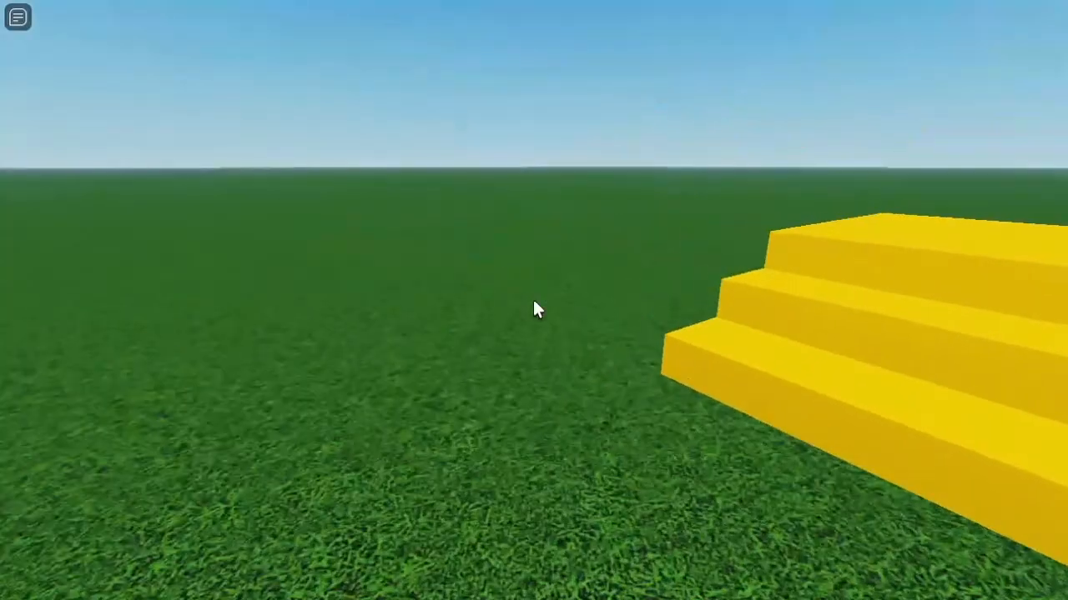
key("w")
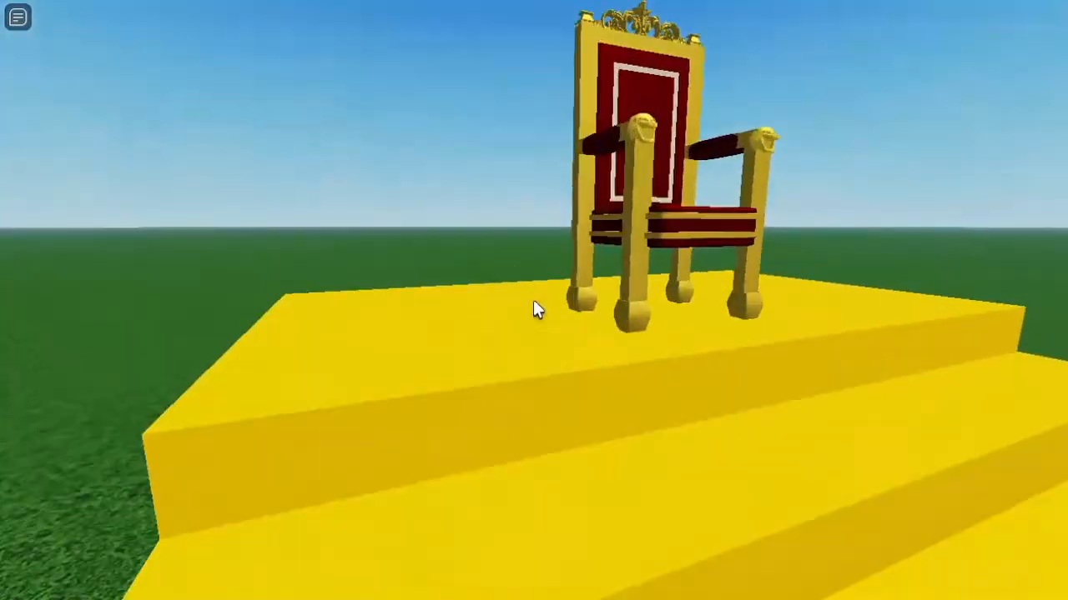
key("s")
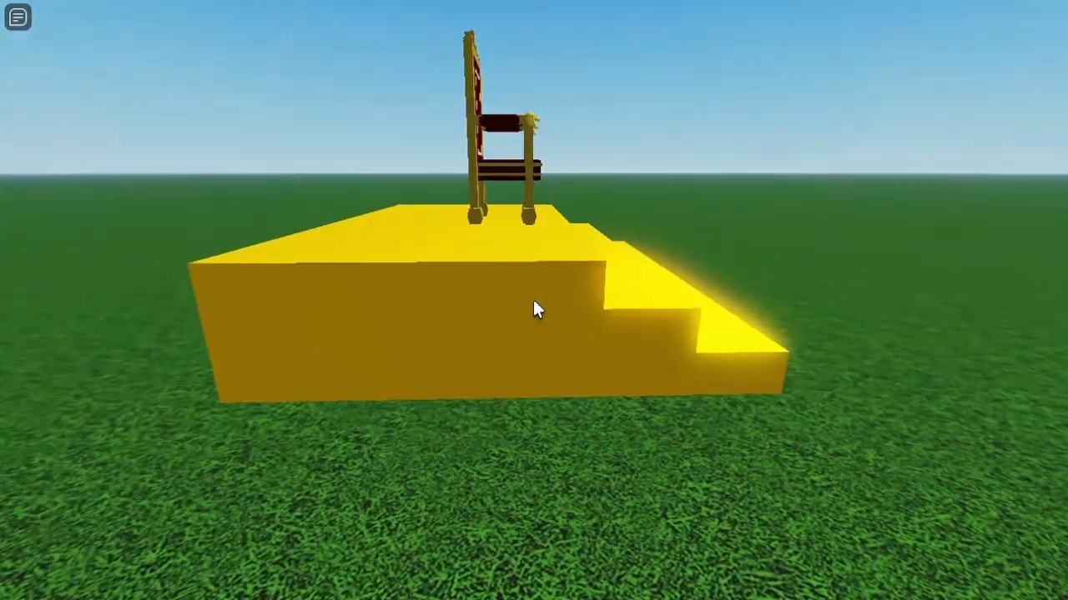
key("w")
key("s")
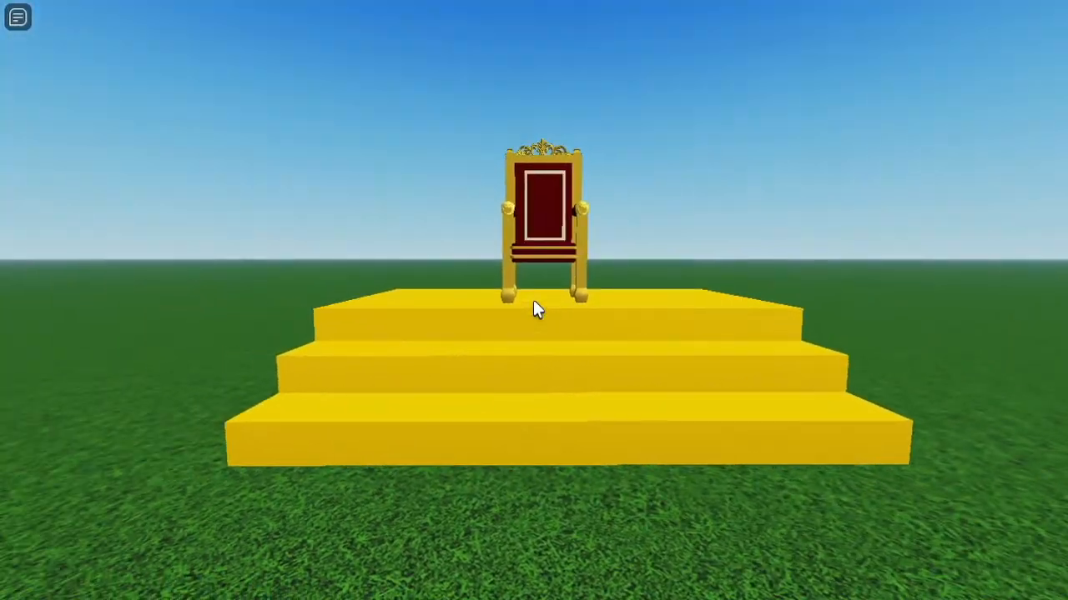
key("w")
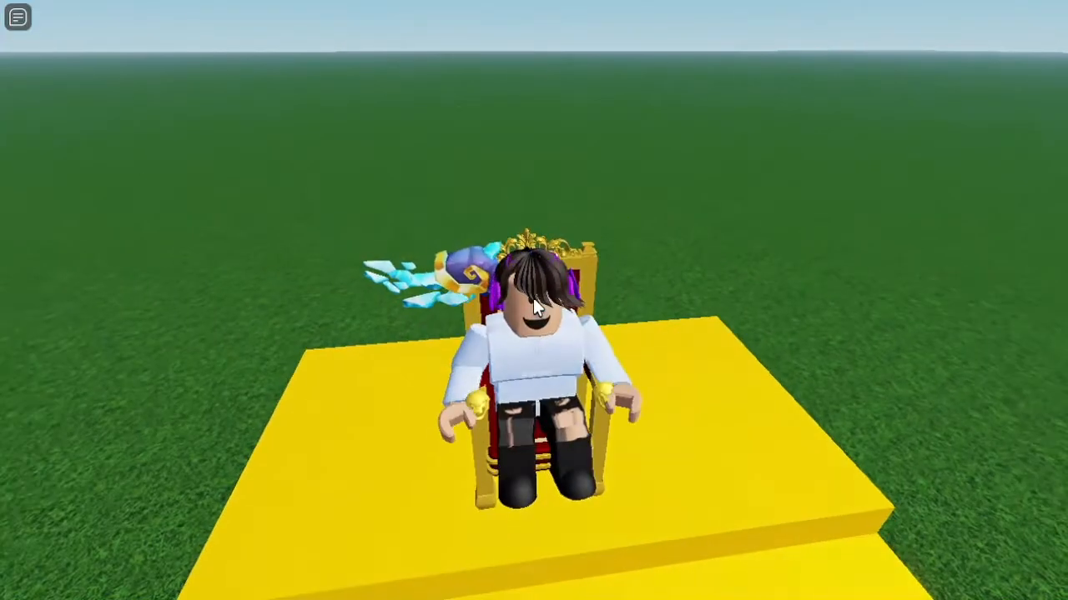
right_click_drag(533, 297, 533, 298)
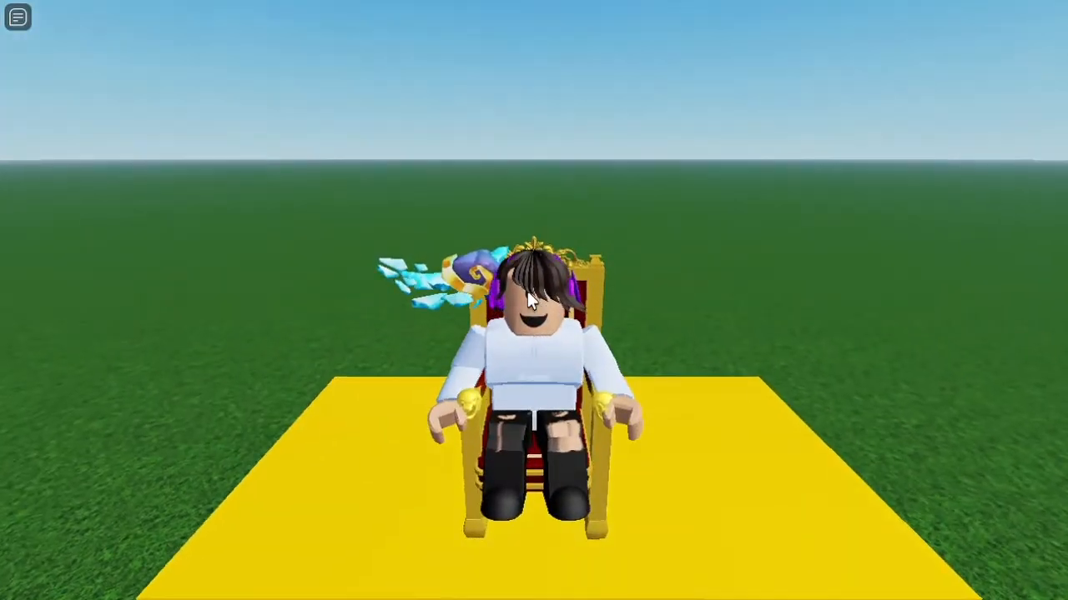
right_click_drag(778, 388, 779, 388)
scroll(778, 388, "down", 2)
scroll(778, 391, "down", 2)
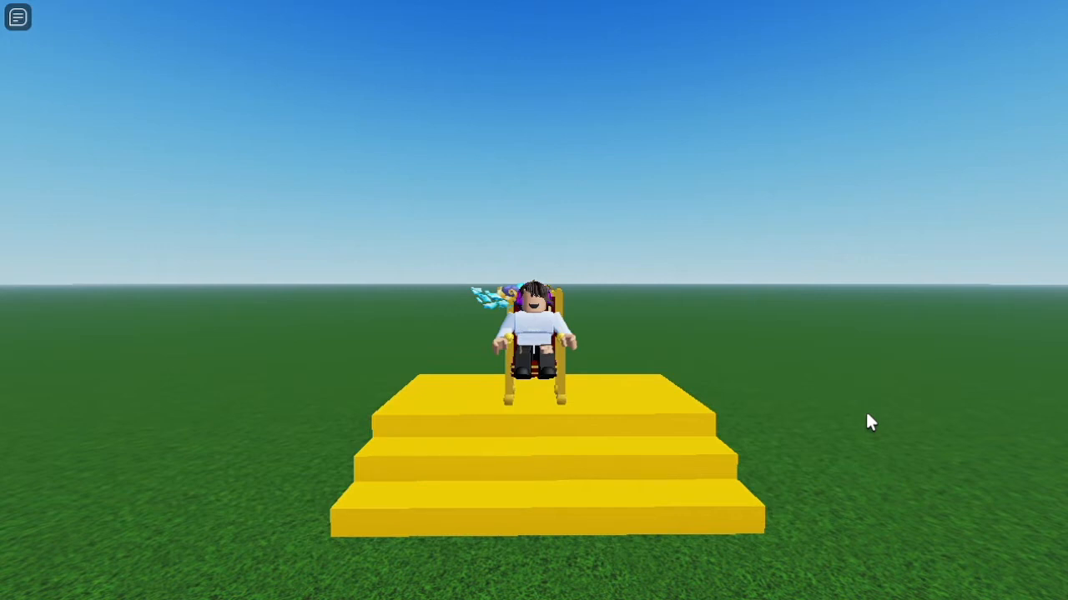
scroll(866, 415, "up", 2)
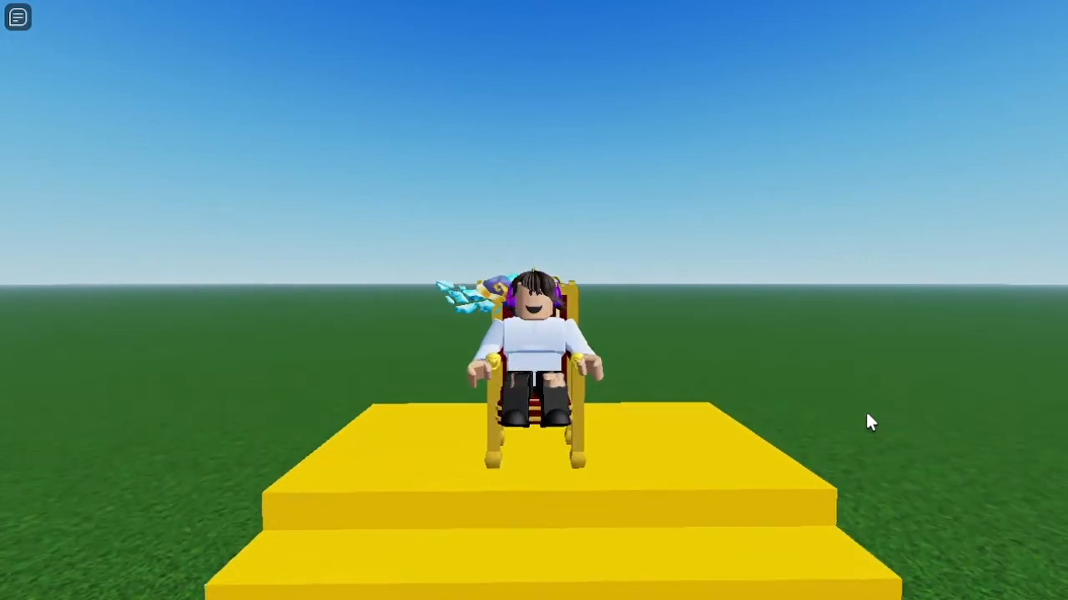
right_click_drag(867, 415, 866, 414)
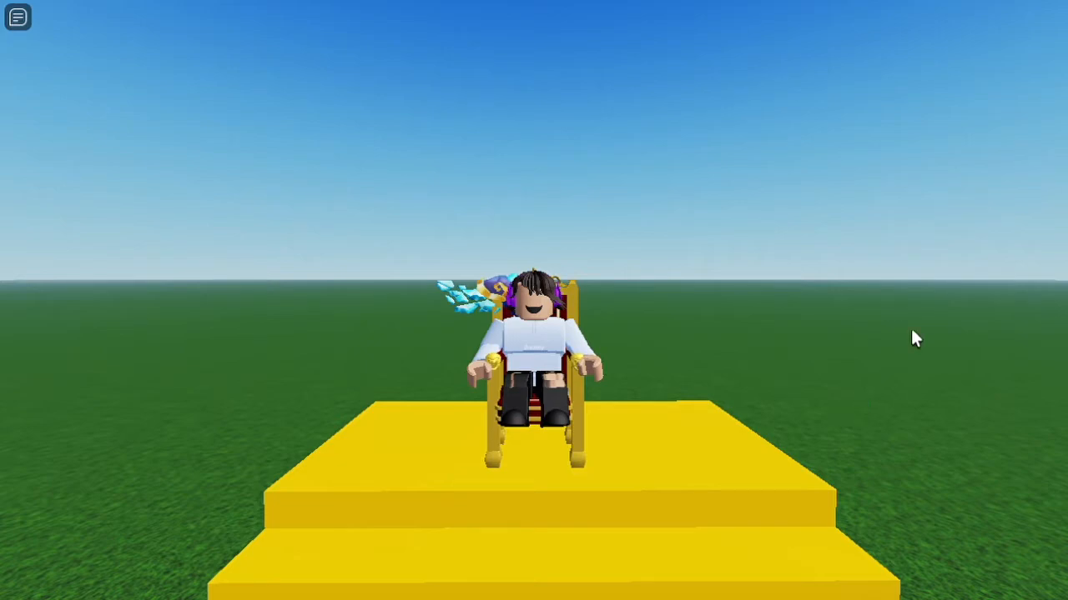
scroll(1034, 124, "down", 3)
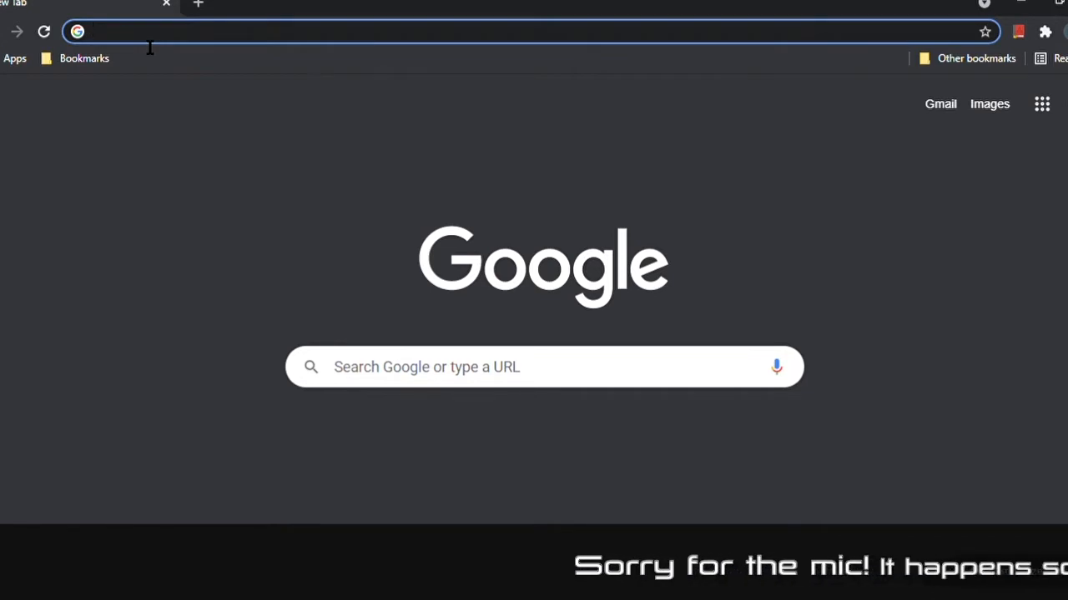
Enter roblox.com/create as the web address in the empty browser tab.
type("rob")
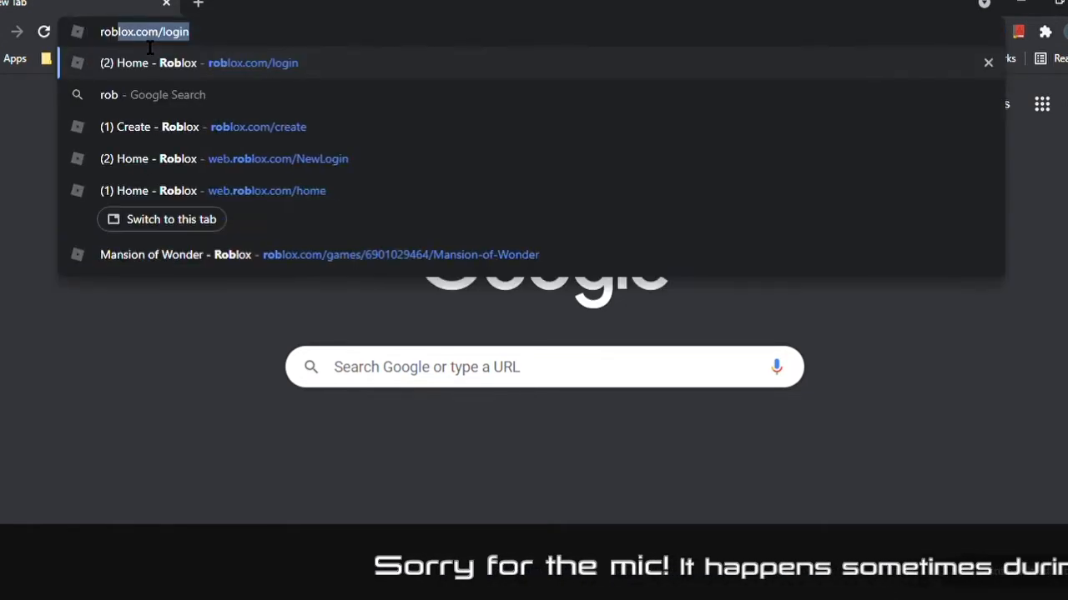
type("lox.com/create")
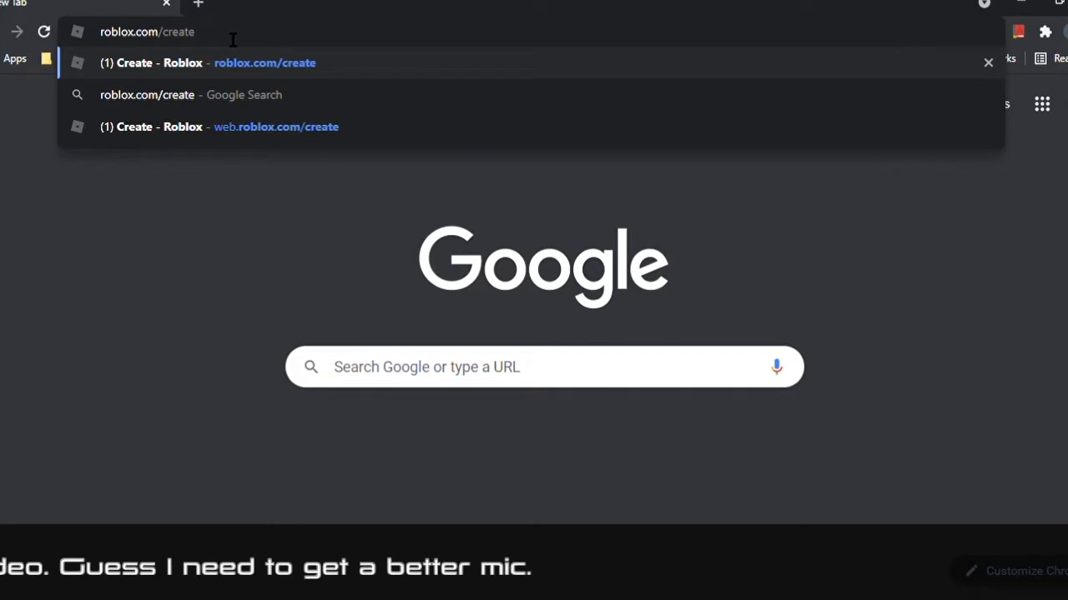
Go to roblox.com/signup in a new browser tab, and close that tab again.
left_click(200, 4)
type("roblox")
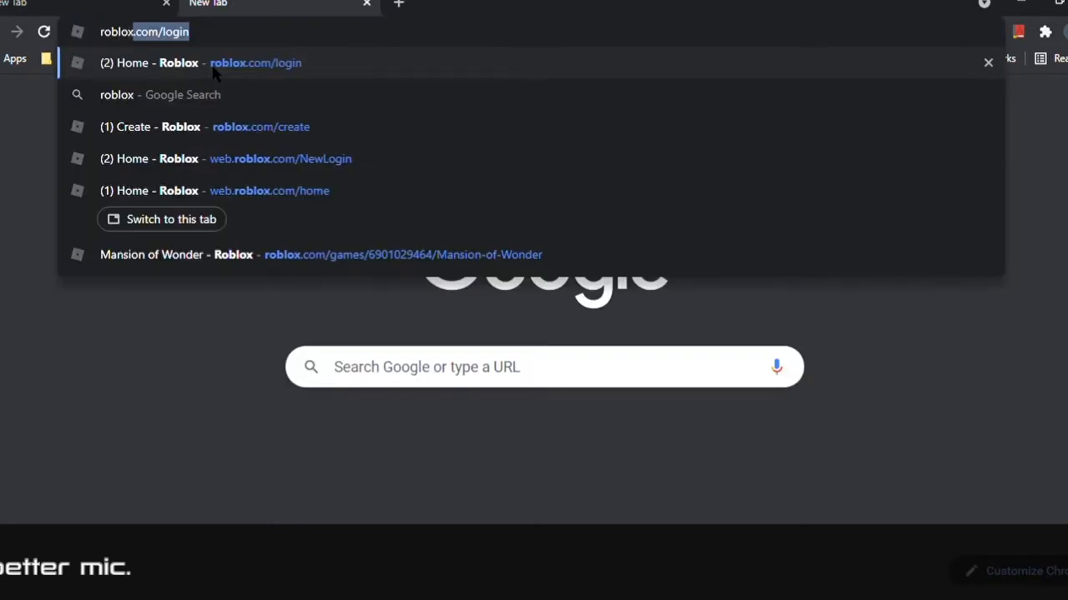
type(".com/si")
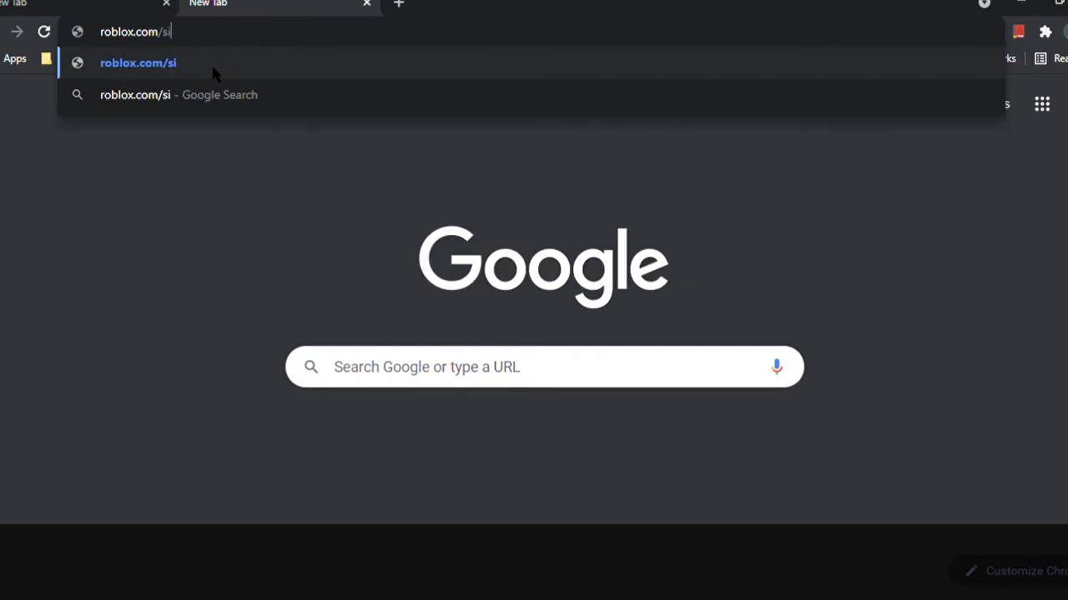
type("gnup")
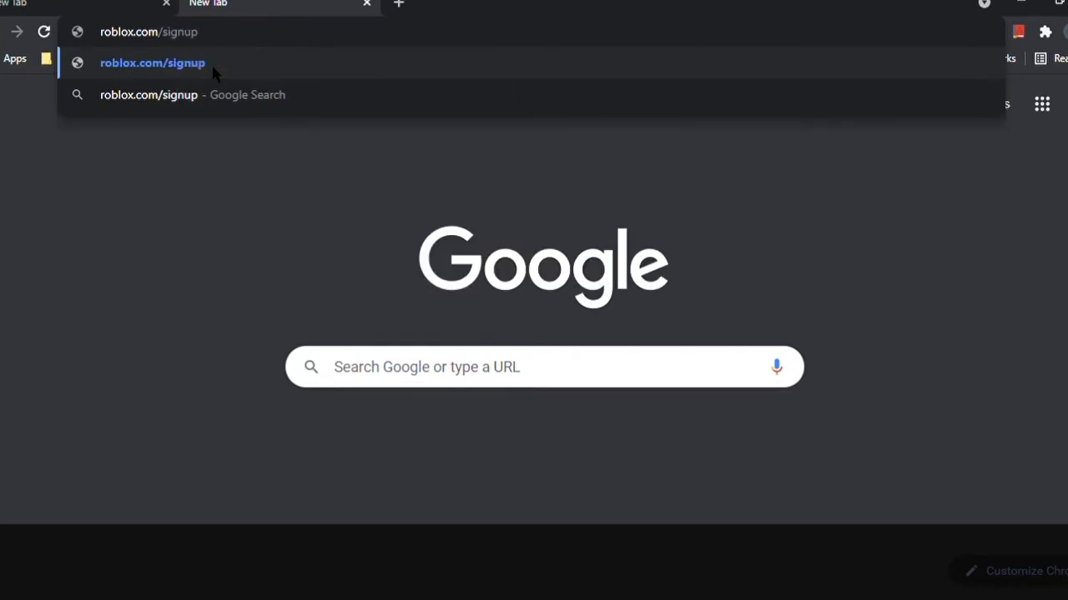
left_click(146, 67)
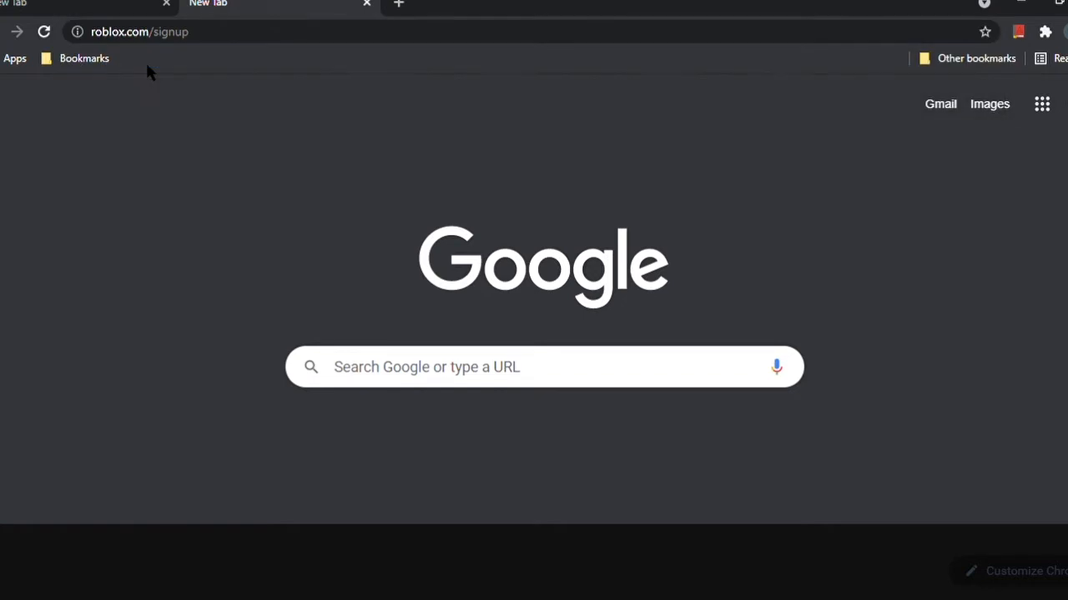
middle_click(263, 4)
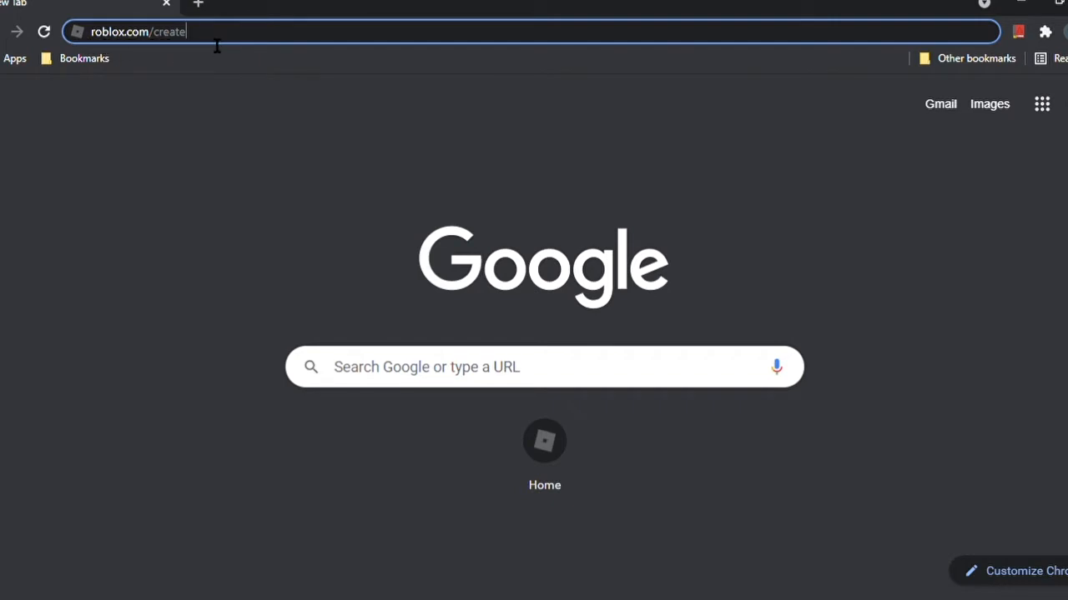
Load the roblox.com/create page.
key("Return")
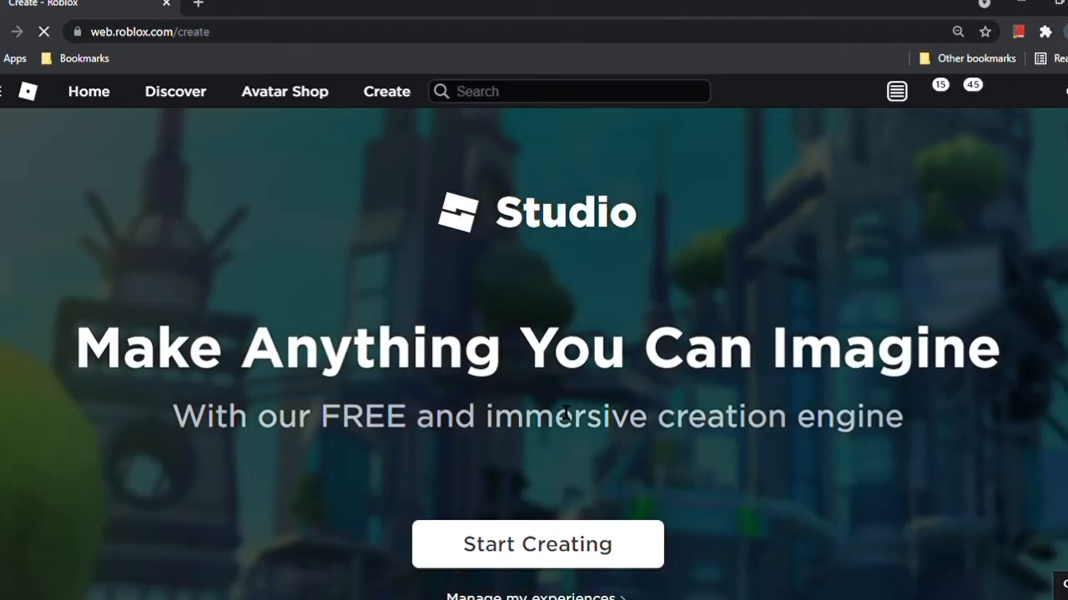
Bring up the Roblox Studio download offer by starting to create without opening the installed application, and dismiss it.
scroll(565, 412, "down", 1)
scroll(559, 410, "down", 1)
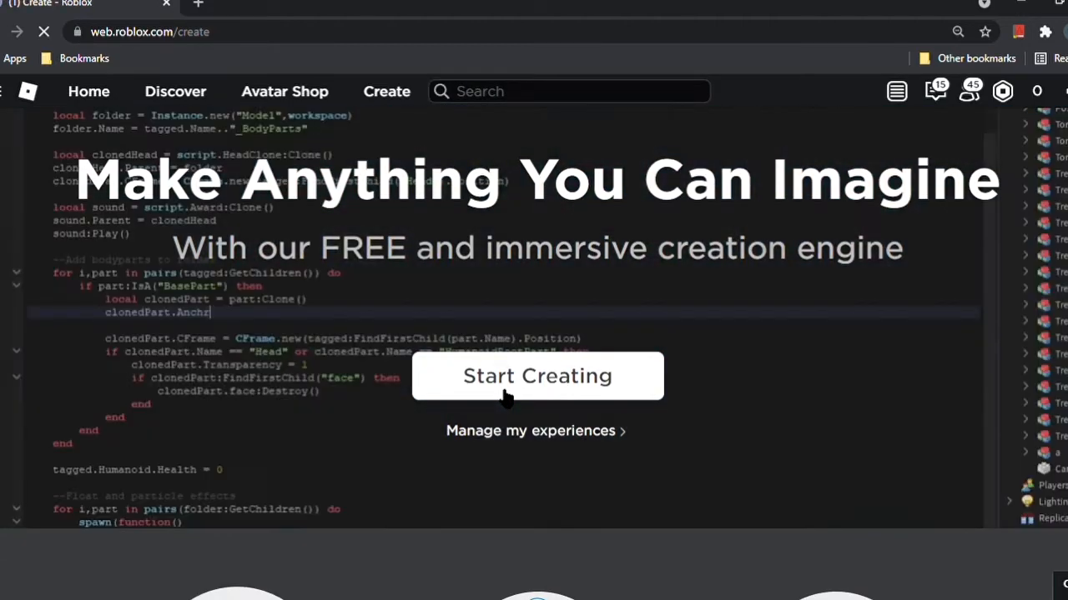
left_click(505, 395)
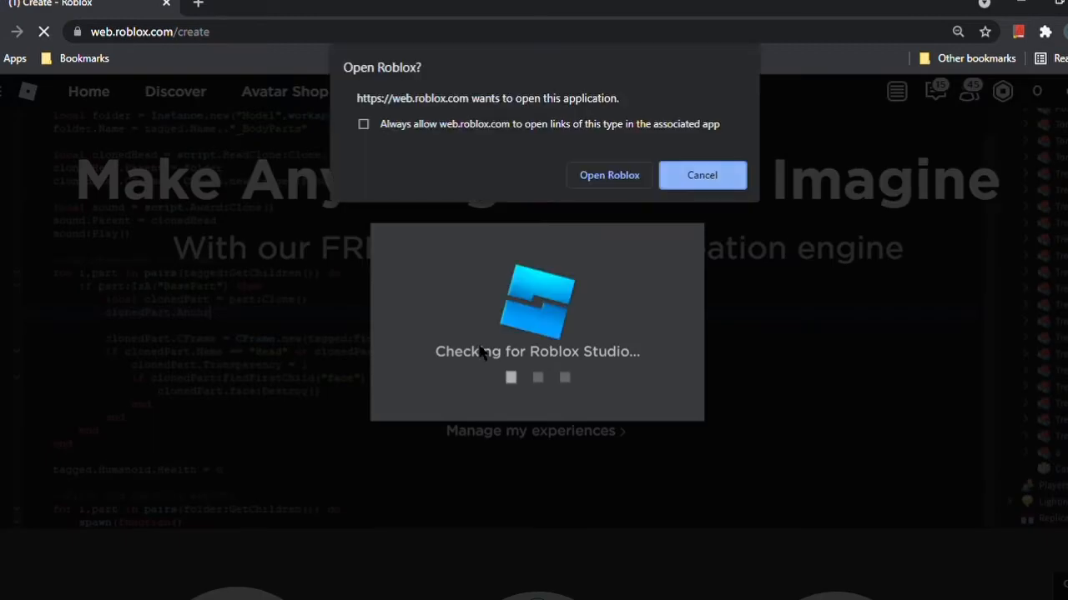
left_click(698, 177)
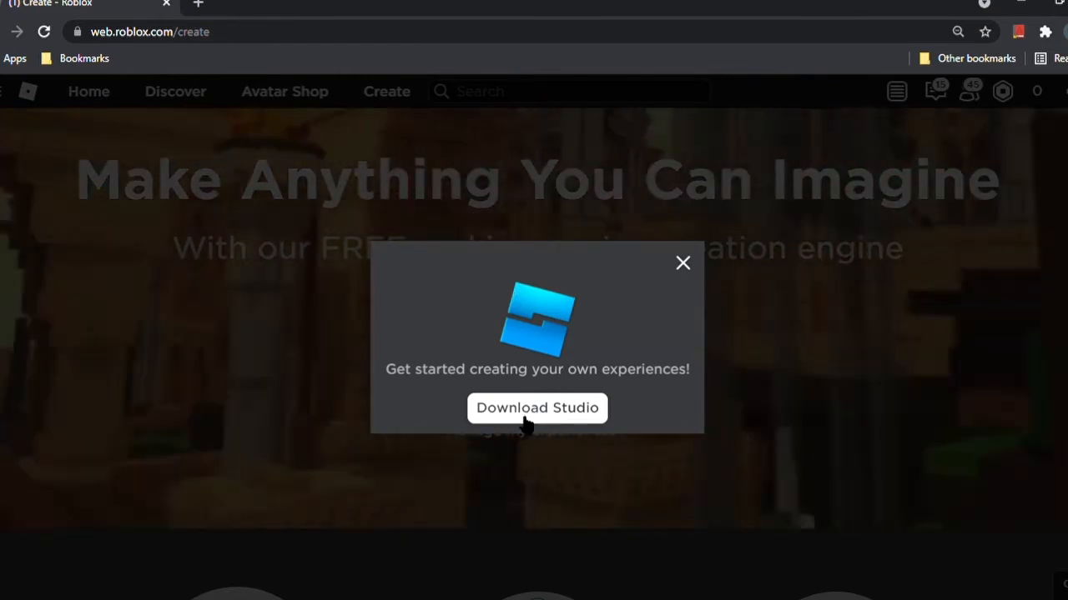
left_click(683, 264)
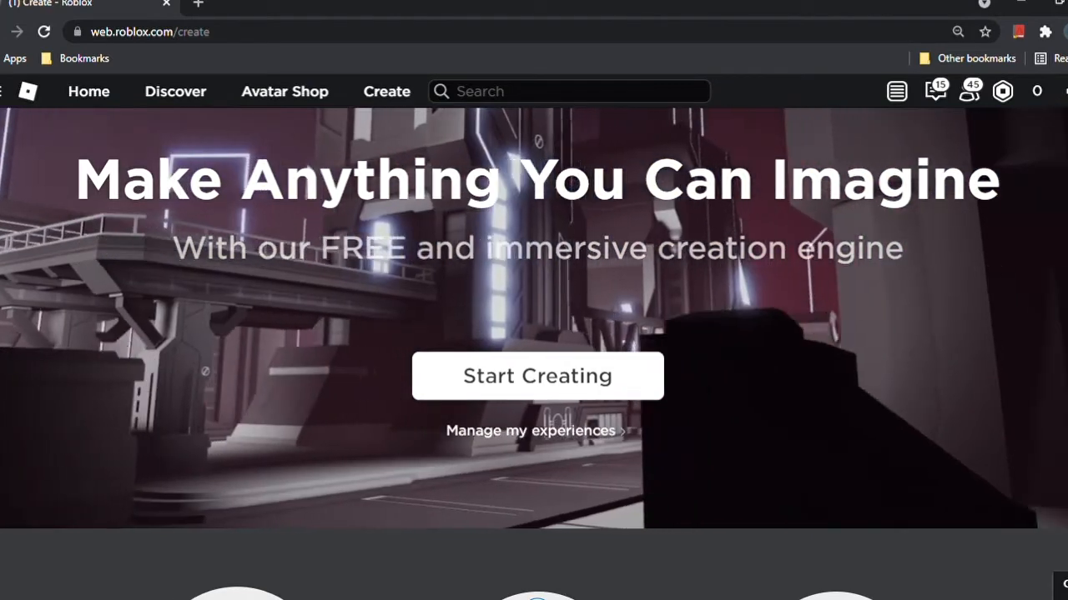
Look through the create page's feature overview, creator testimonials and Developer Hub section down to the closing Start Creating offer.
scroll(705, 390, "down", 1)
scroll(703, 384, "down", 3)
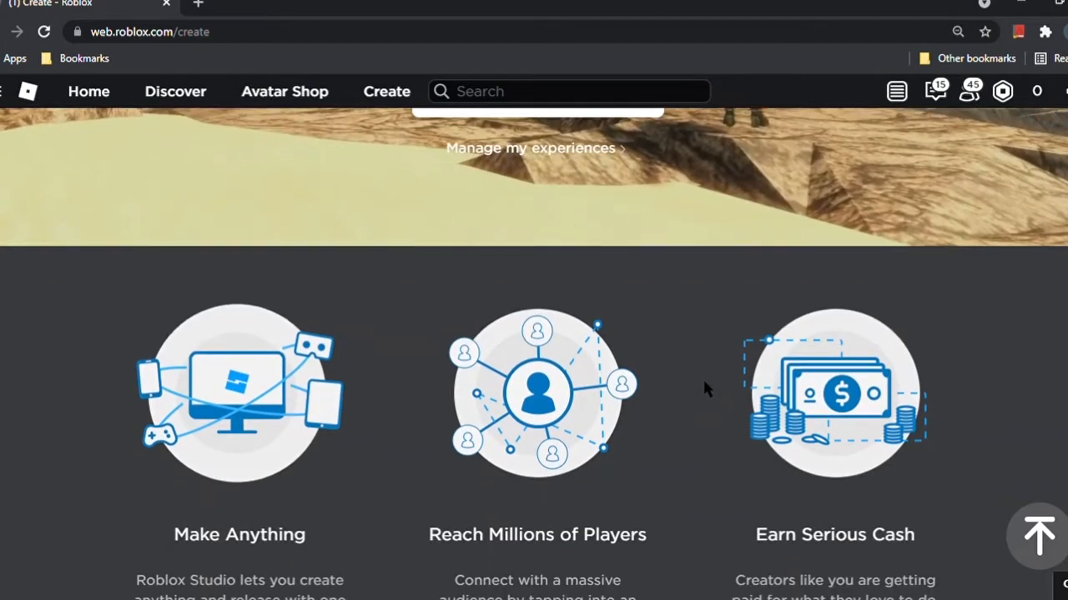
scroll(584, 457, "down", 1)
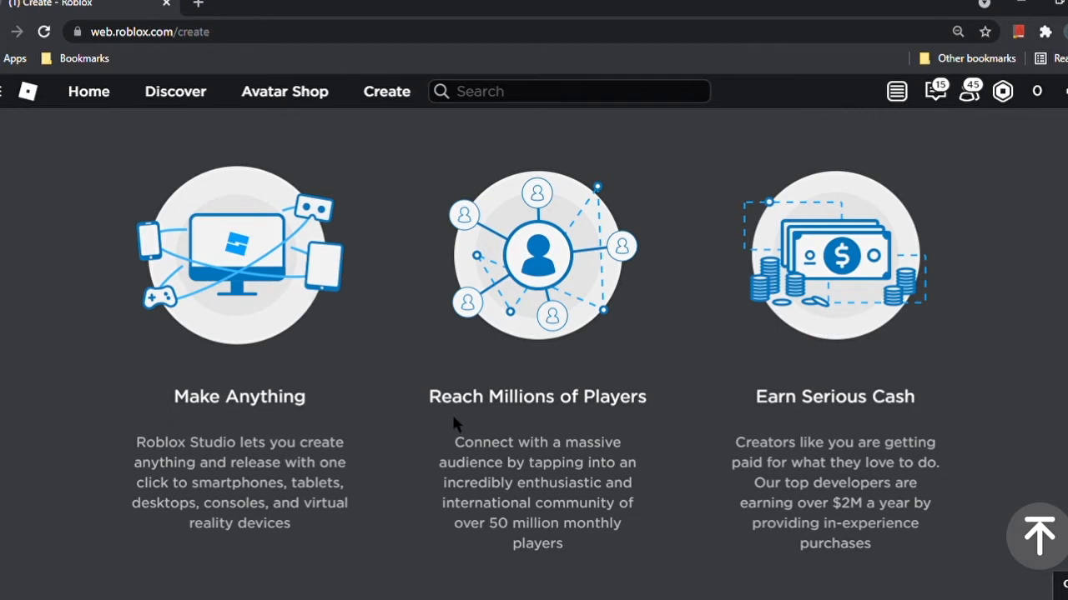
scroll(459, 409, "down", 3)
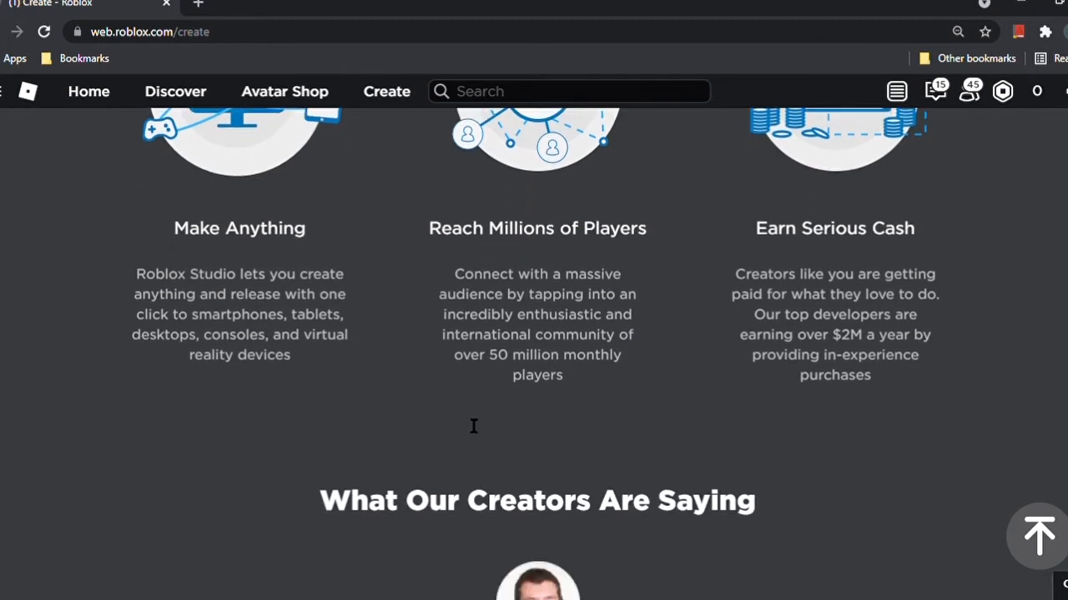
scroll(473, 426, "down", 2)
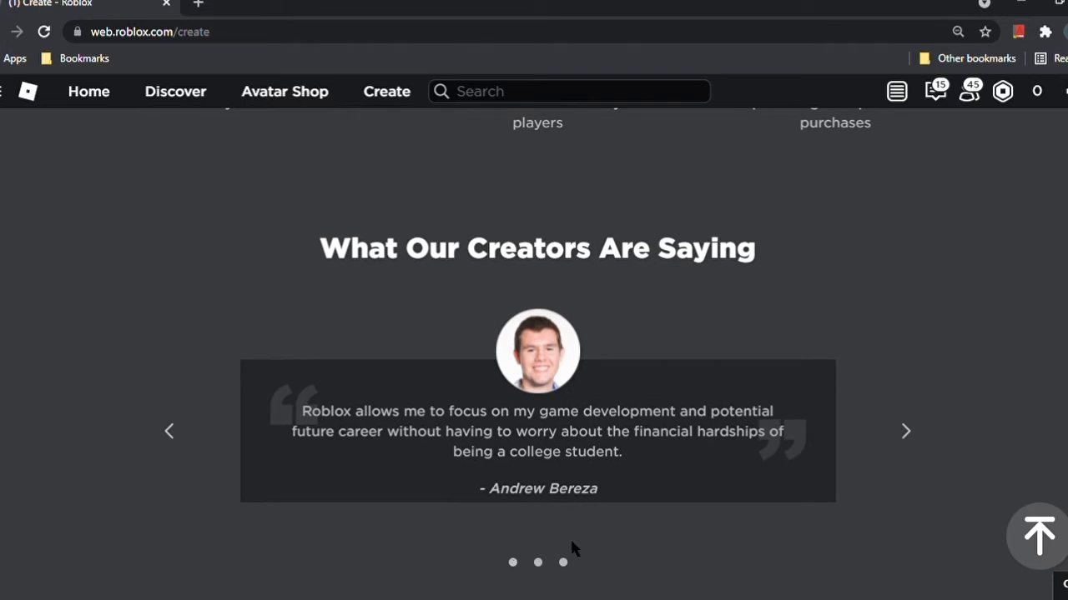
left_click(906, 431)
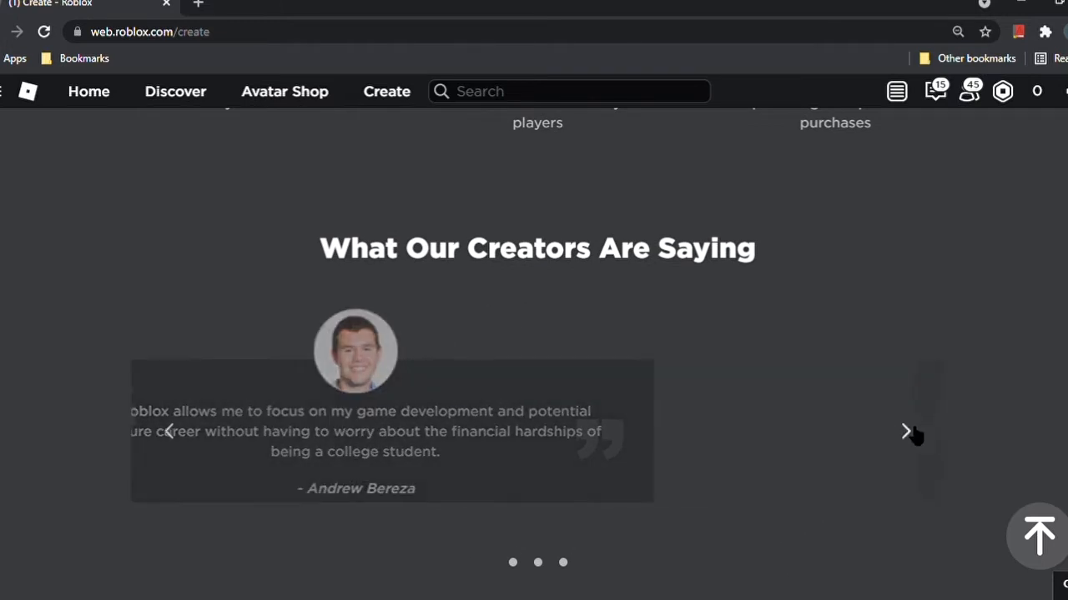
left_click(913, 433)
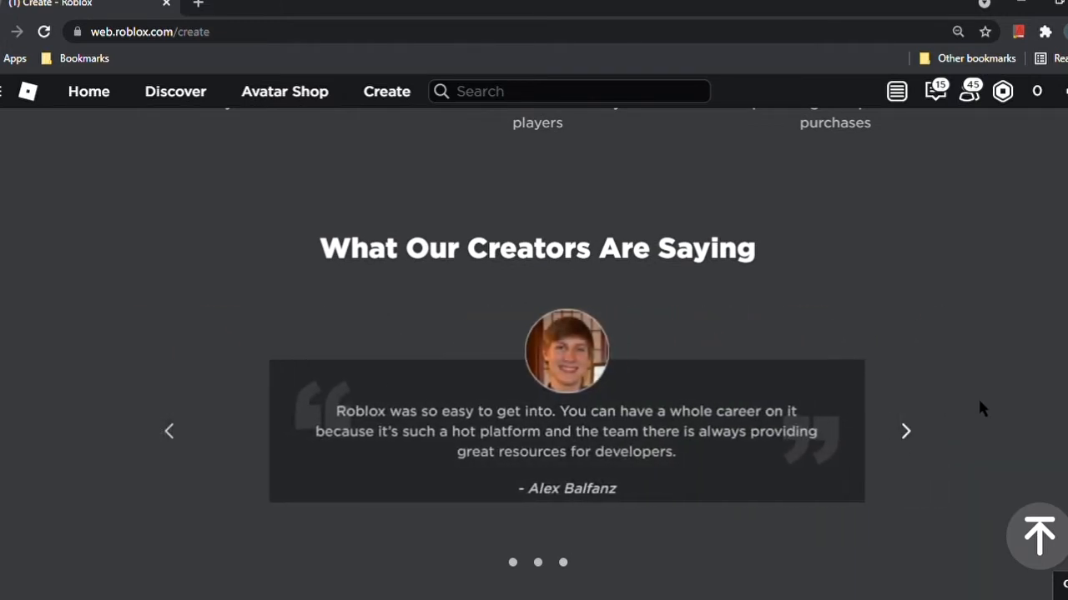
scroll(951, 442, "down", 7)
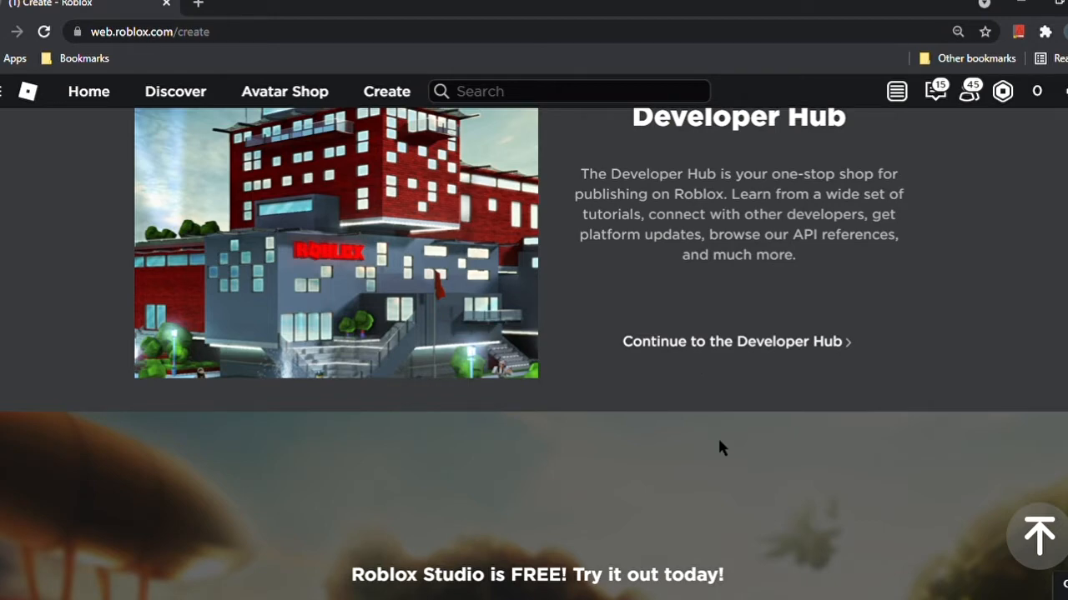
scroll(705, 458, "down", 3)
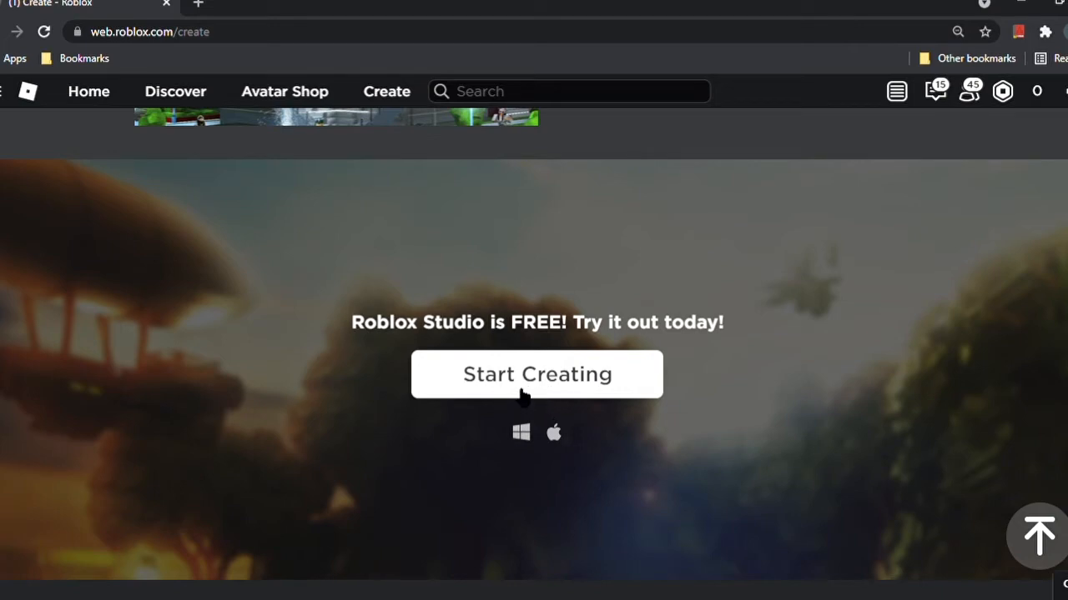
Go back up the create page to the Studio banner with its Start Creating offer.
scroll(548, 214, "up", 12)
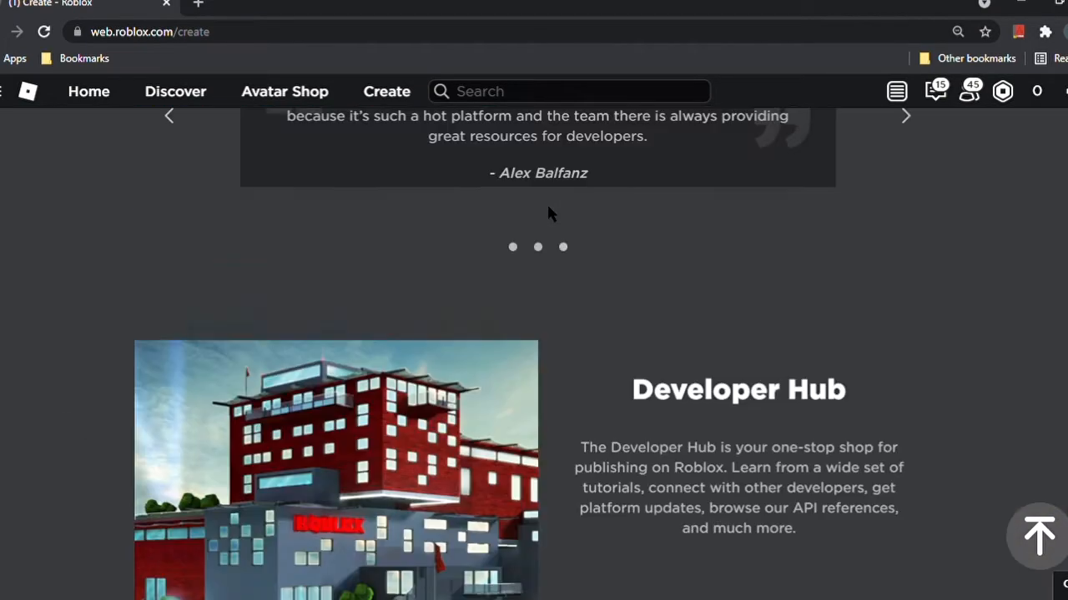
scroll(548, 213, "up", 4)
scroll(561, 220, "up", 4)
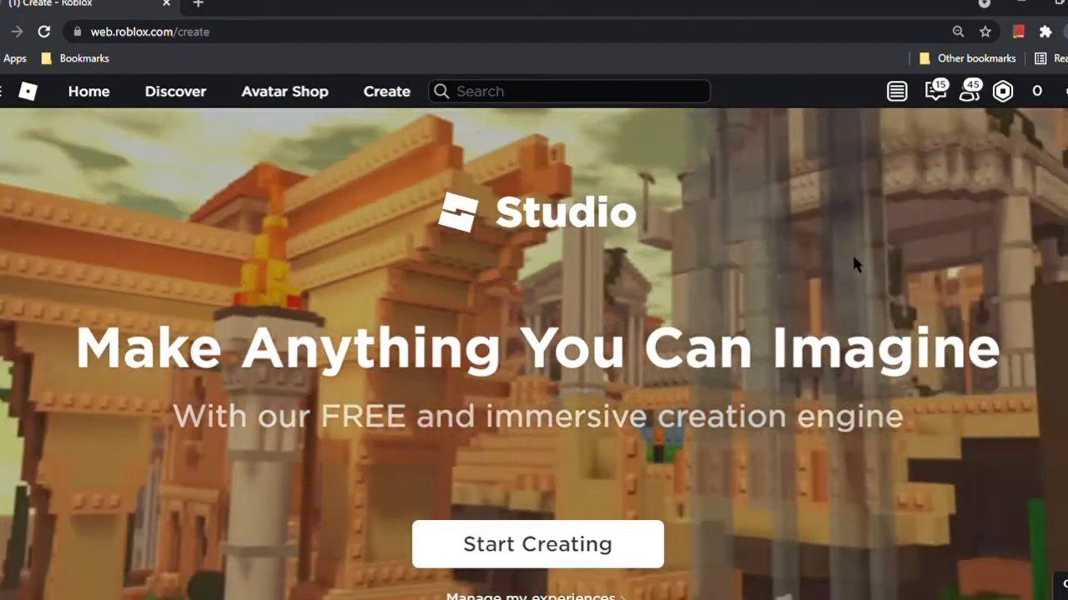
scroll(855, 265, "down", 1)
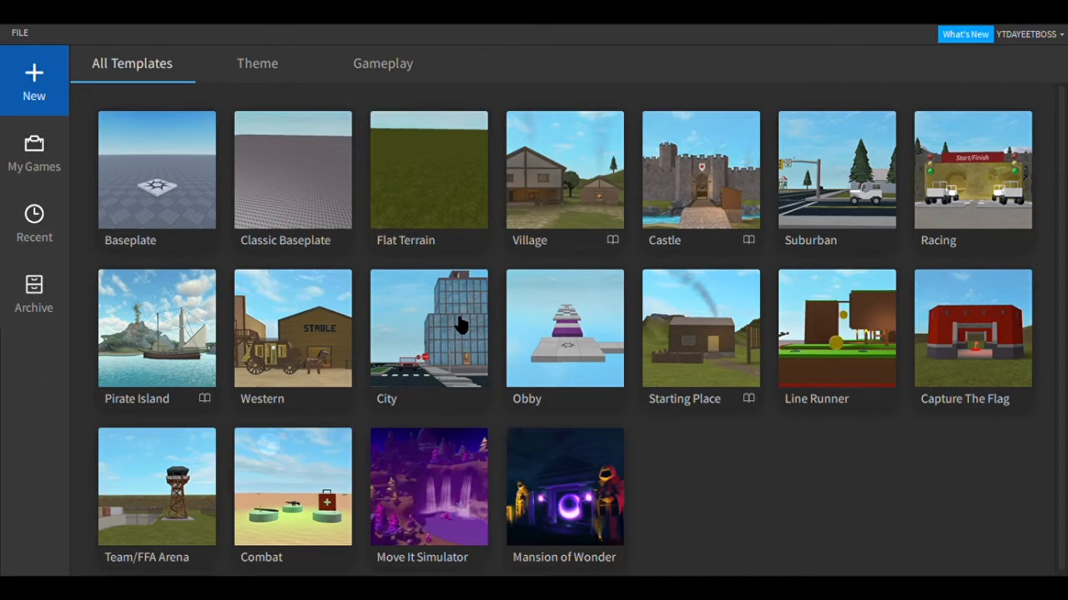
Look through the Theme and Gameplay template categories in Roblox Studio, and return to the full template list.
left_click(268, 84)
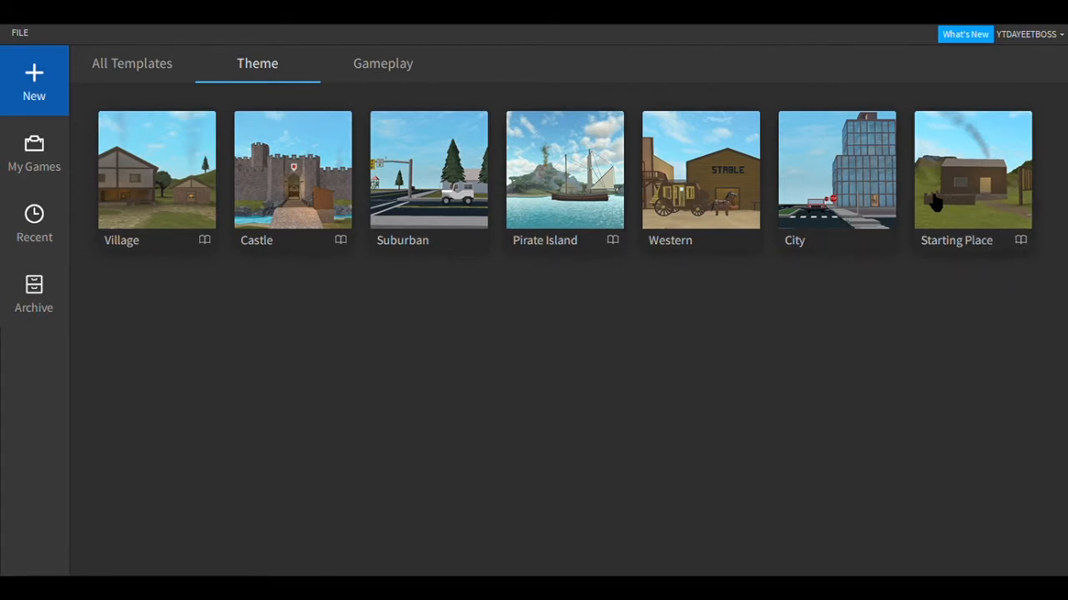
left_click(389, 73)
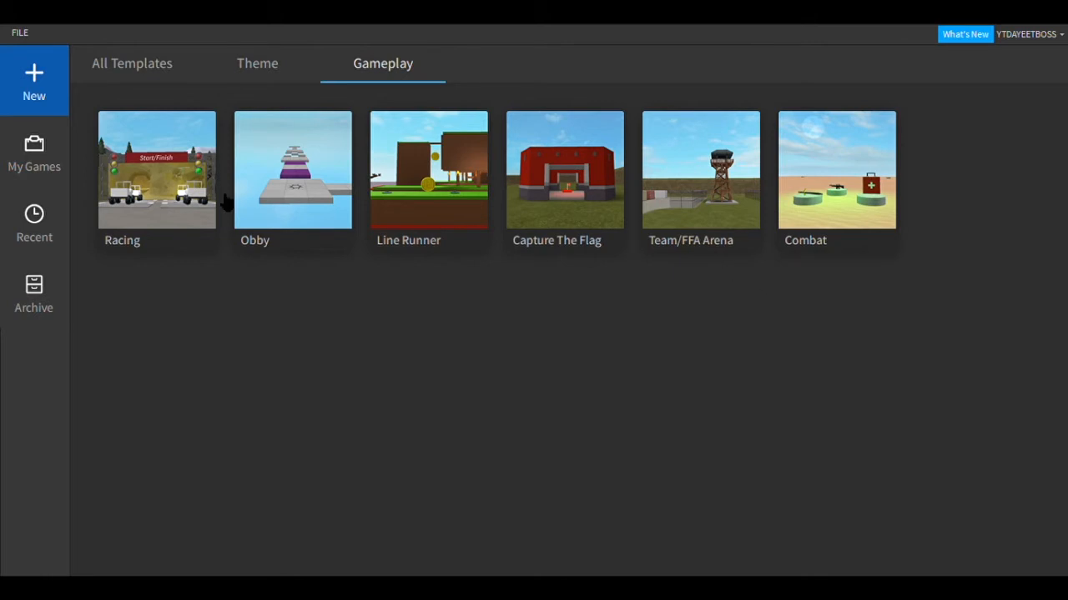
left_click(131, 81)
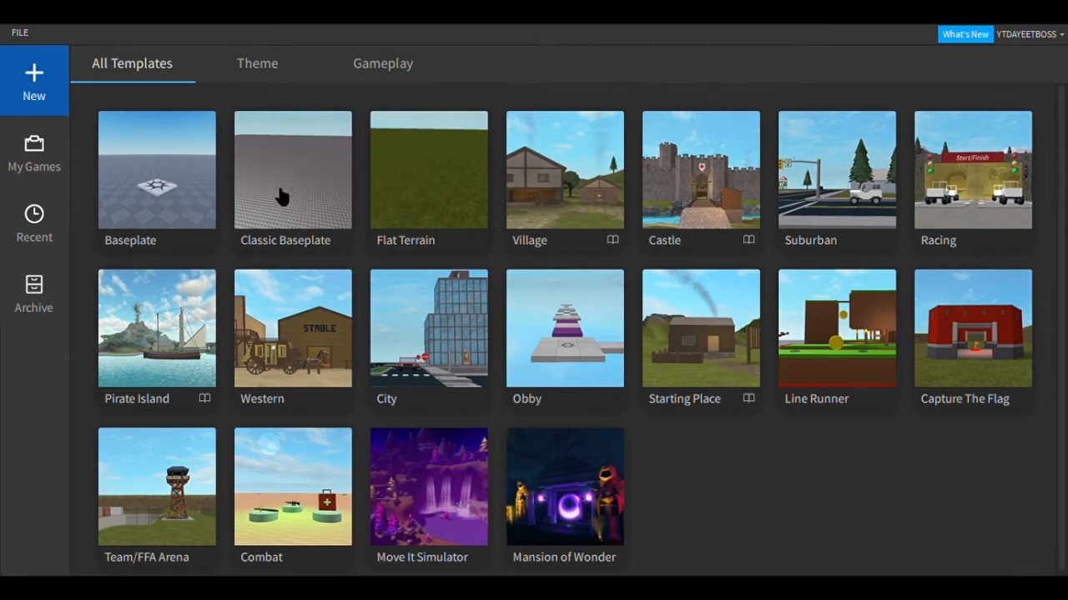
Create a new place from the Baseplate template and close its Toolbox window.
left_click(182, 213)
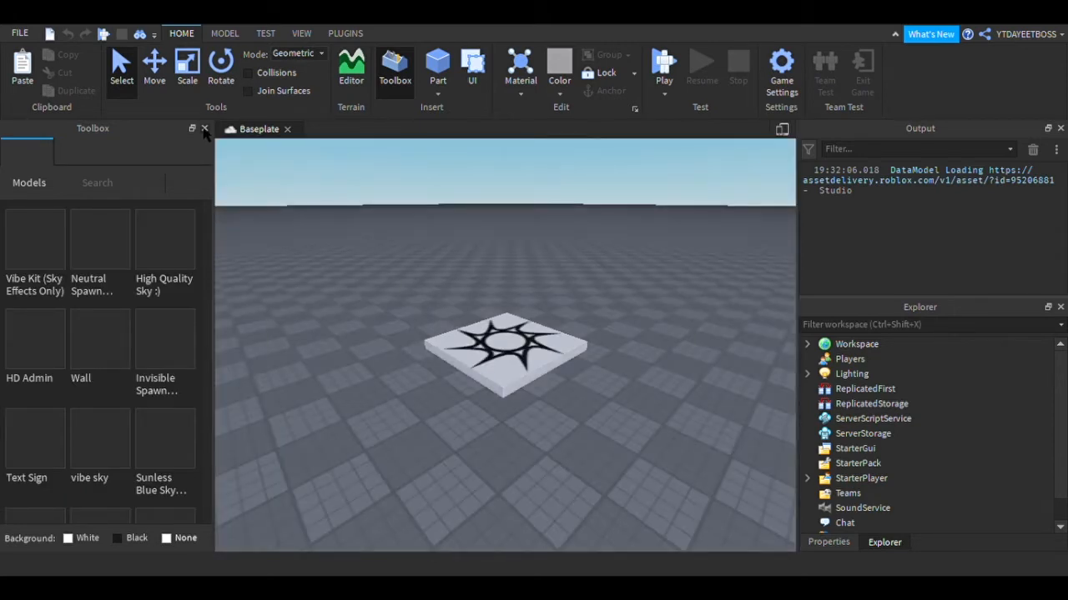
left_click(205, 128)
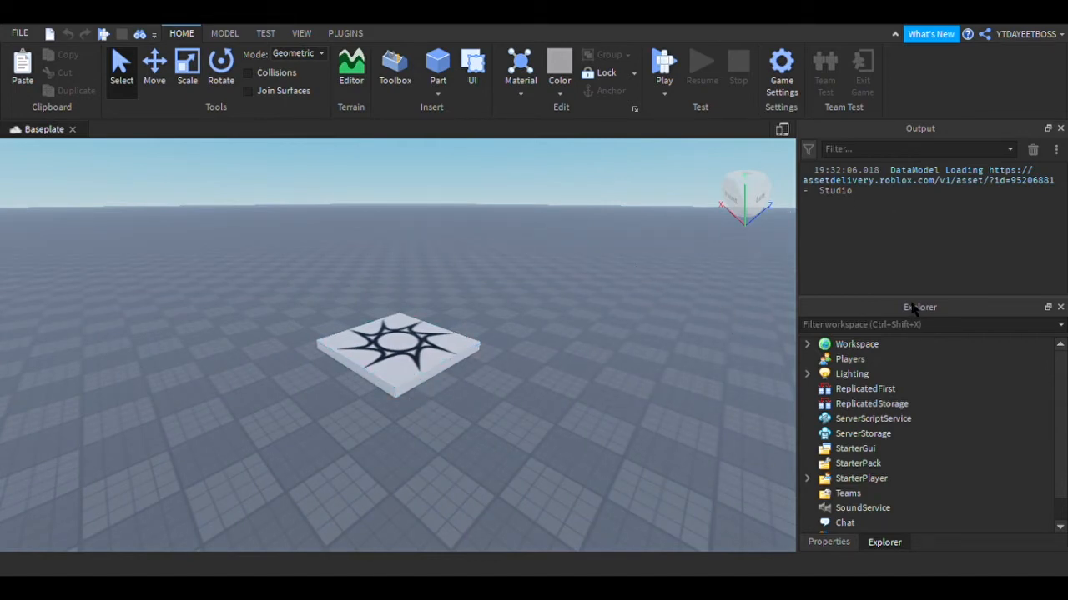
Toggle the Explorer window off and on, and bring the Properties window back in front of it.
left_click(824, 543)
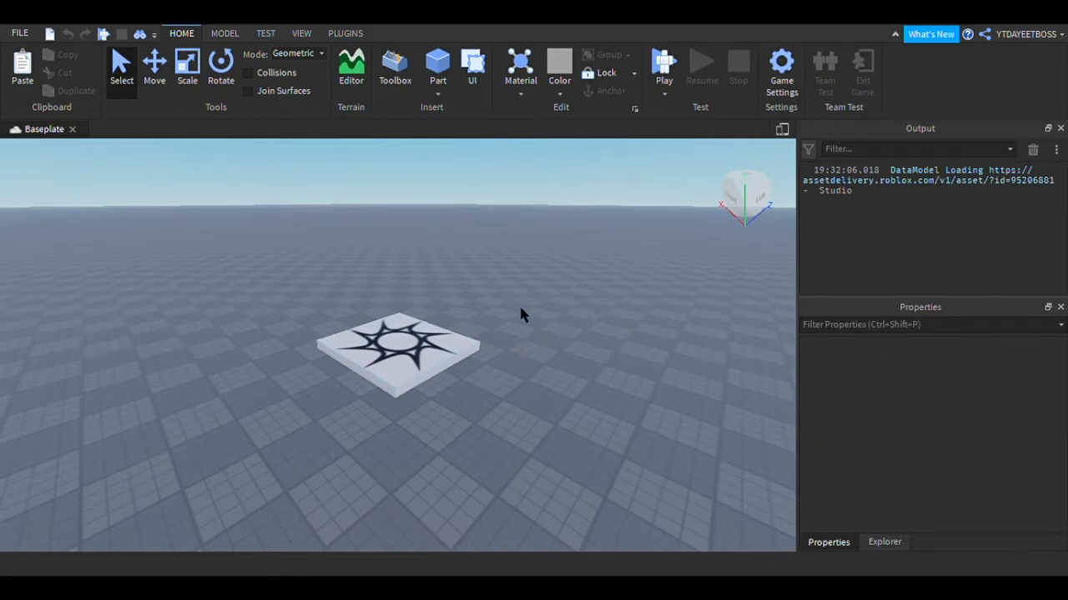
right_click_drag(484, 289, 483, 288)
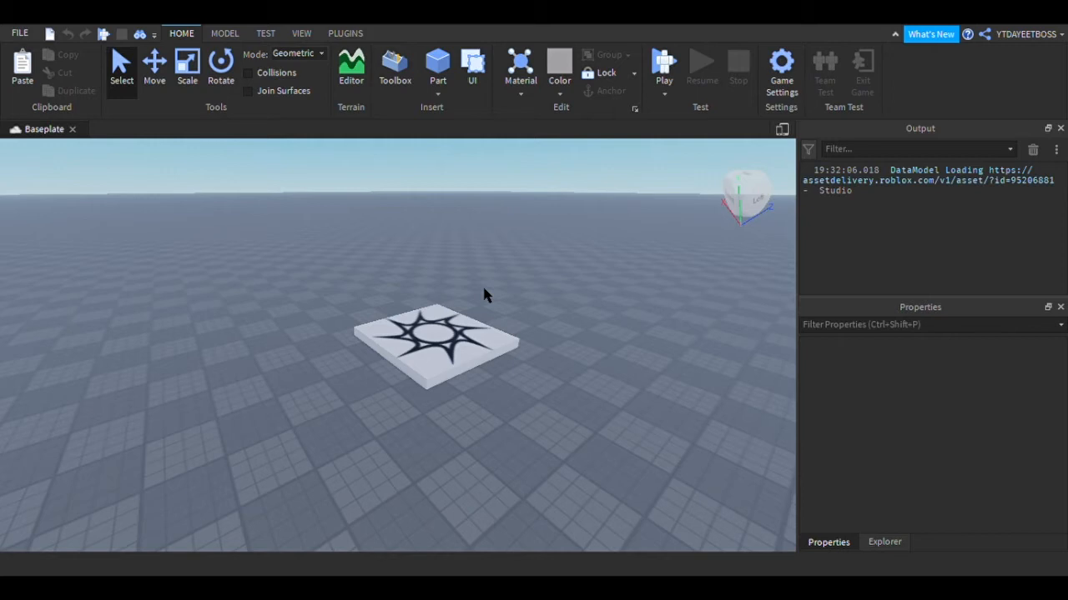
right_click_drag(482, 293, 482, 293)
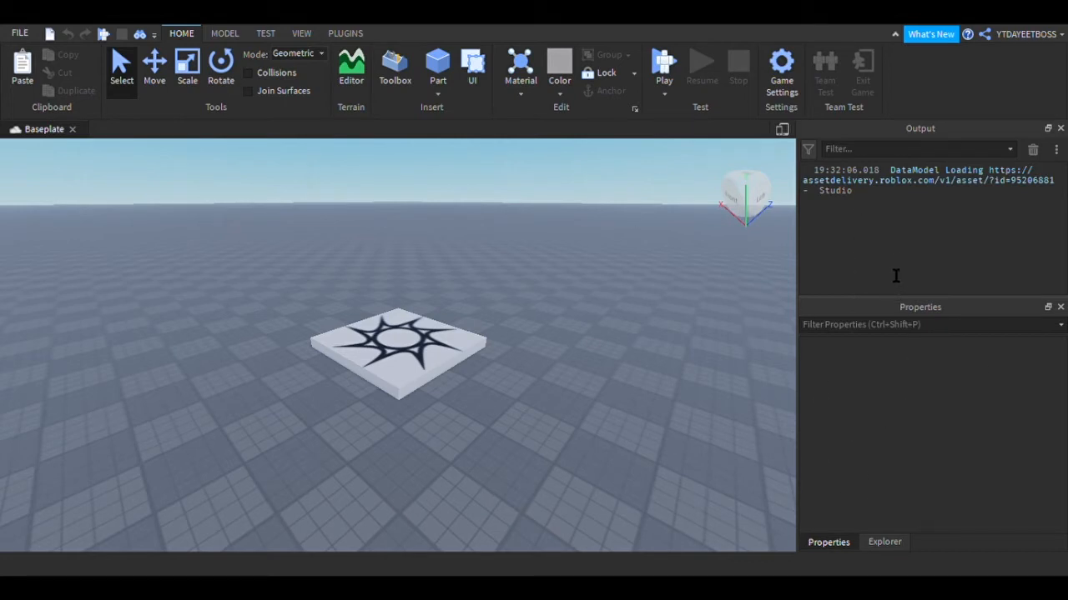
left_click(305, 36)
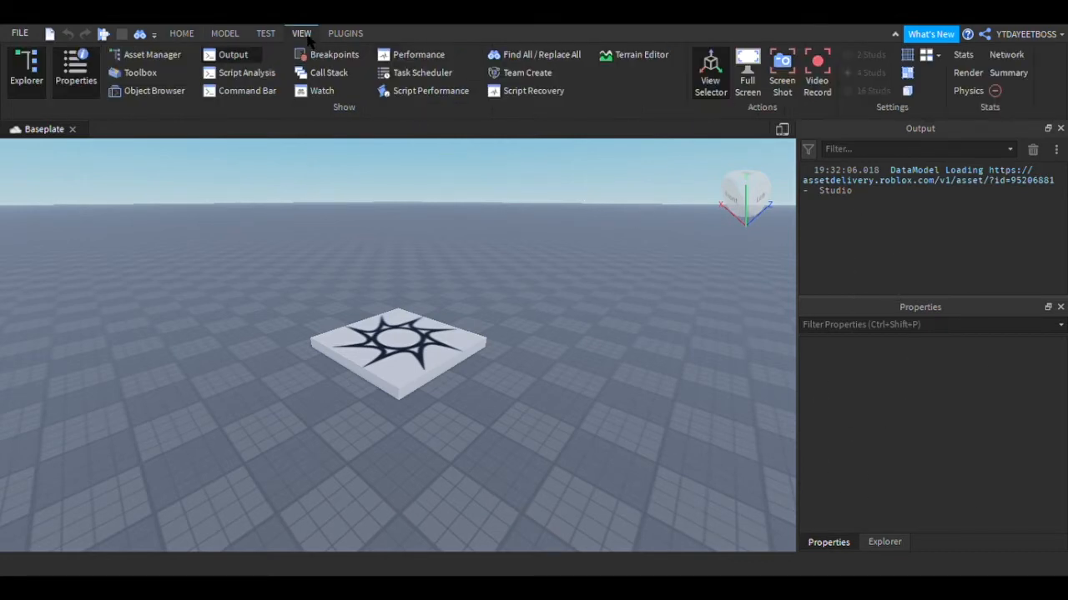
left_click(23, 94)
left_click(23, 93)
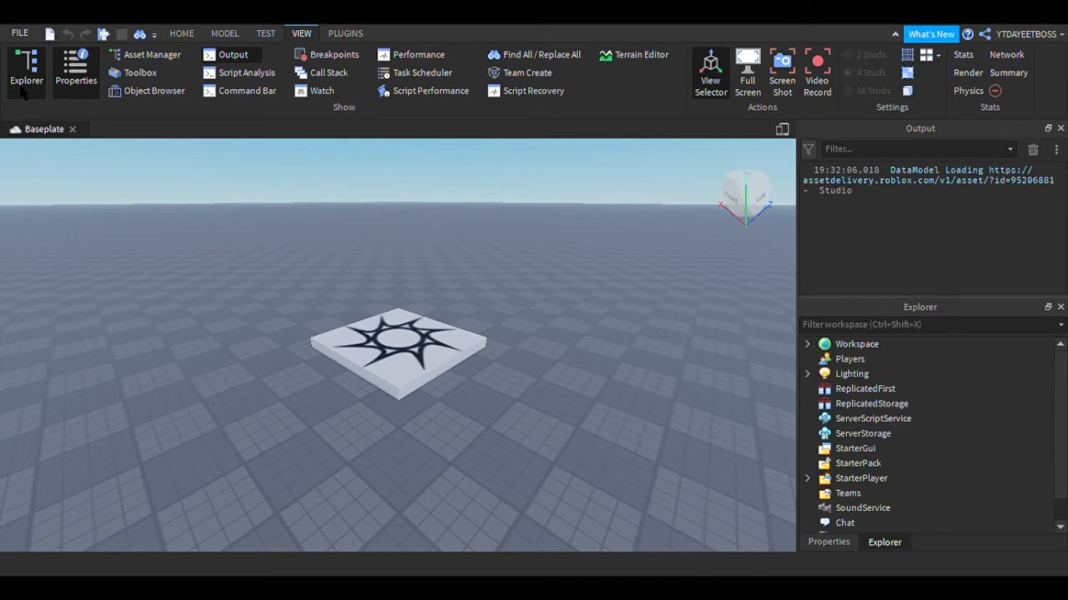
left_click(75, 94)
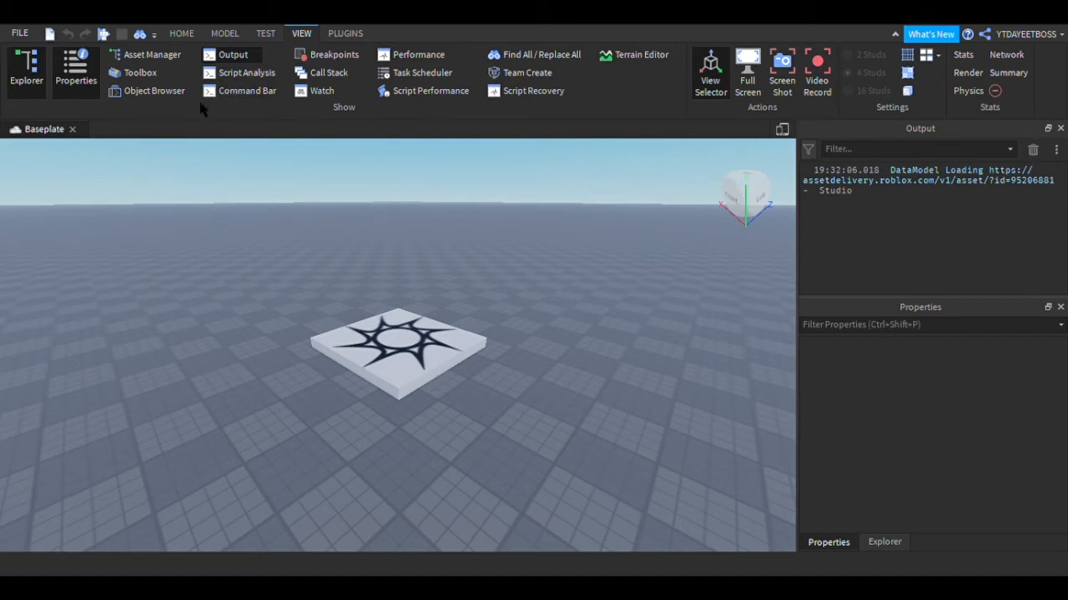
Show and hide the Command Bar, and do the same with the Toolbox.
left_click(233, 96)
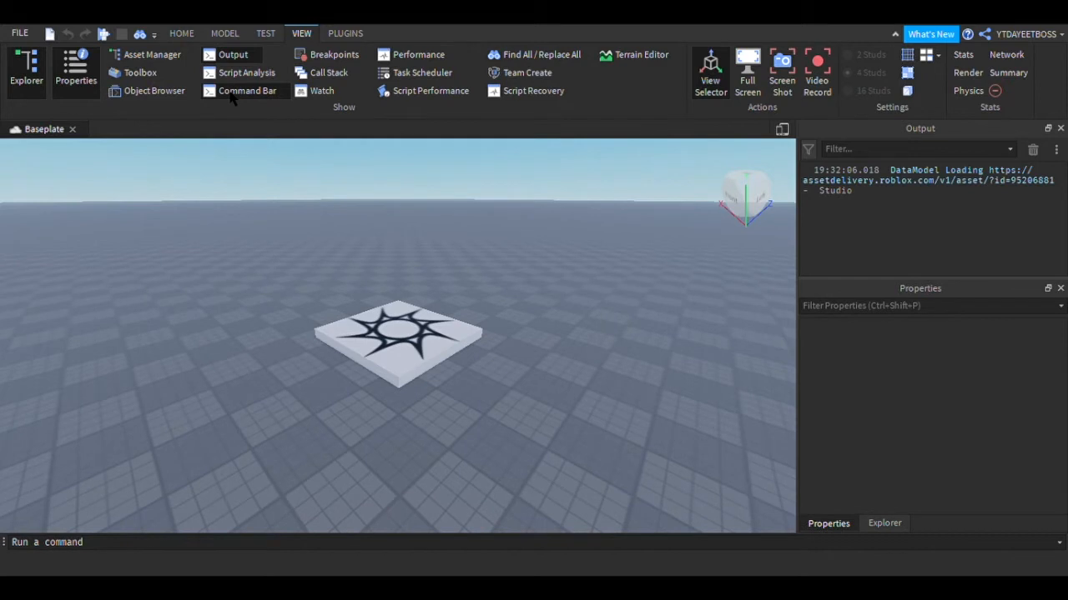
left_click(233, 96)
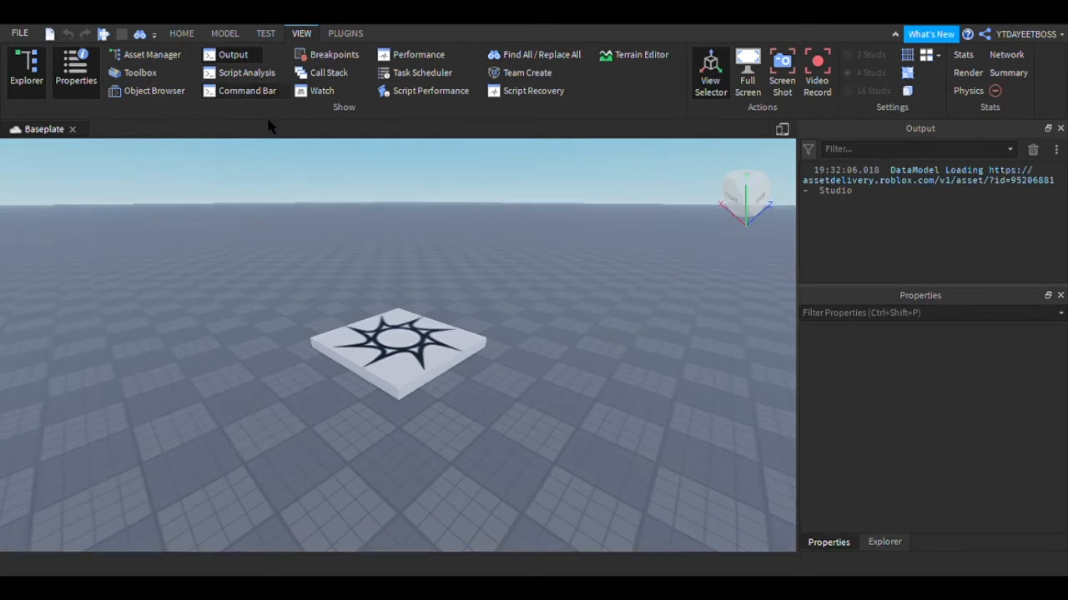
left_click(141, 73)
left_click(142, 73)
Look around the baseplate scene from different camera angles, from the ground up to the sky and back to the spawn pad.
right_click_drag(679, 256, 678, 256)
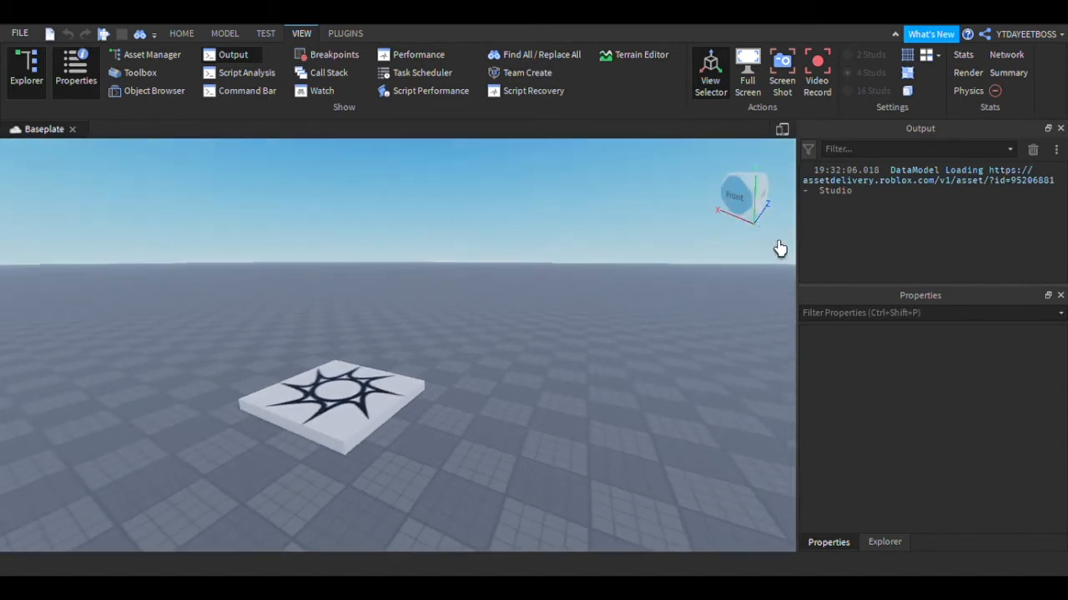
mouse_move(551, 262)
right_mouse_down()
mouse_move(572, 270)
mouse_move(550, 262)
right_mouse_up()
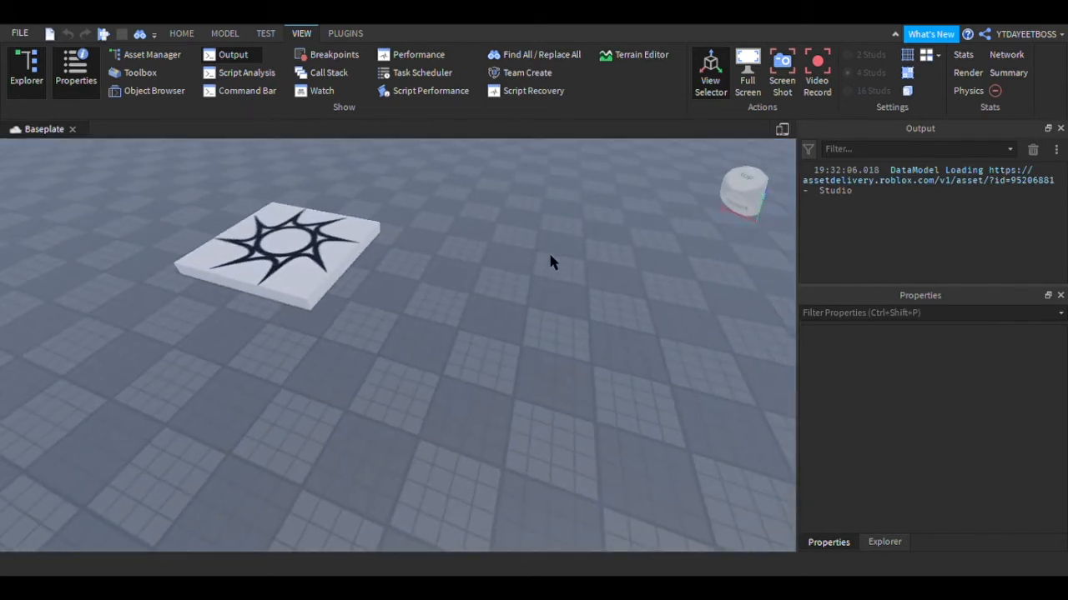
right_click_drag(614, 284, 553, 276)
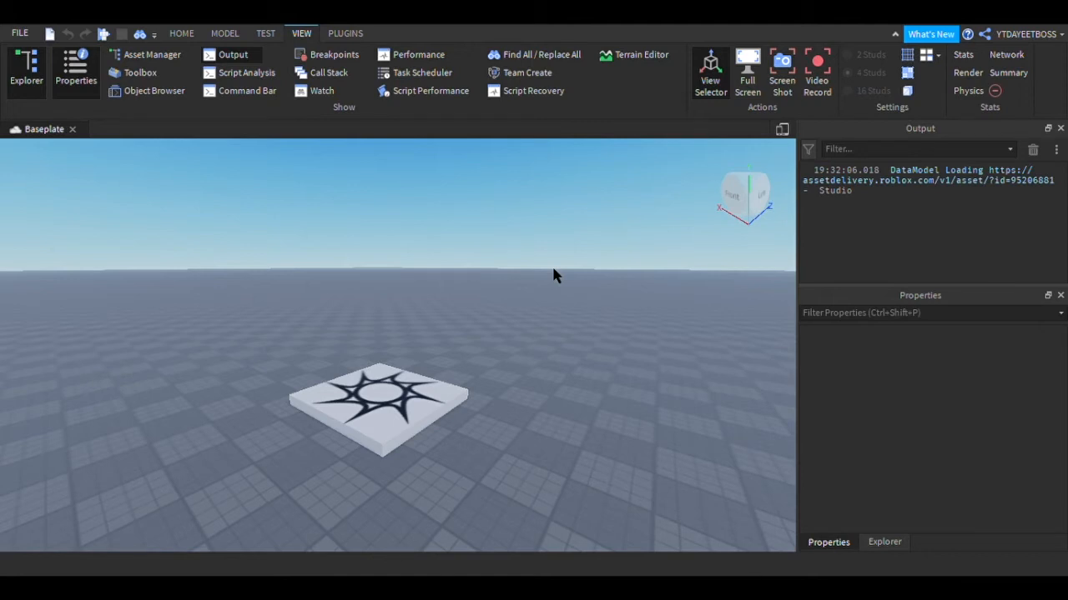
right_click_drag(583, 226, 520, 229)
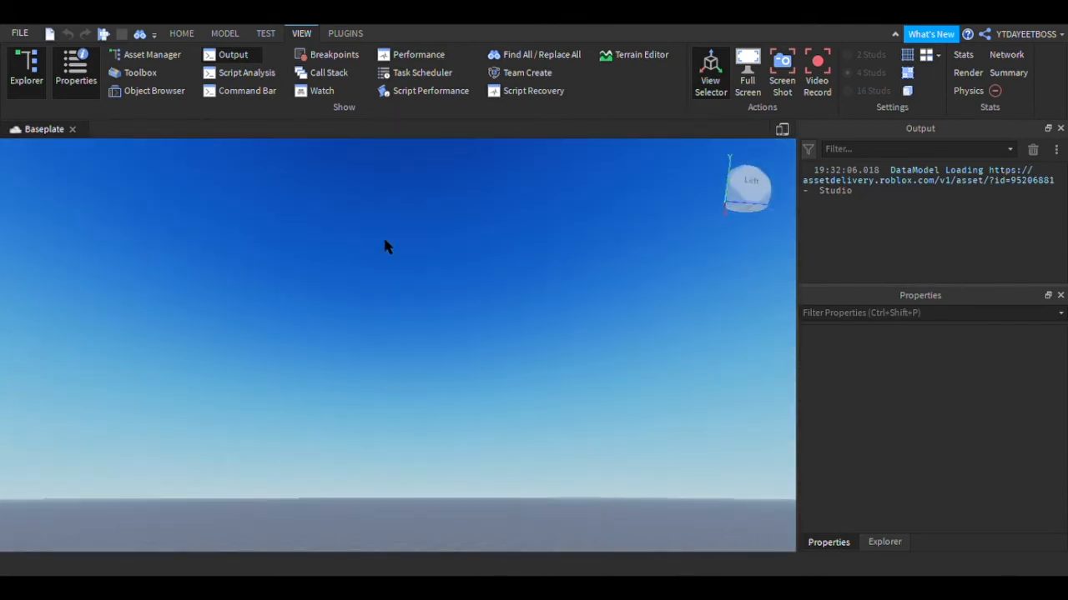
right_click_drag(691, 285, 687, 287)
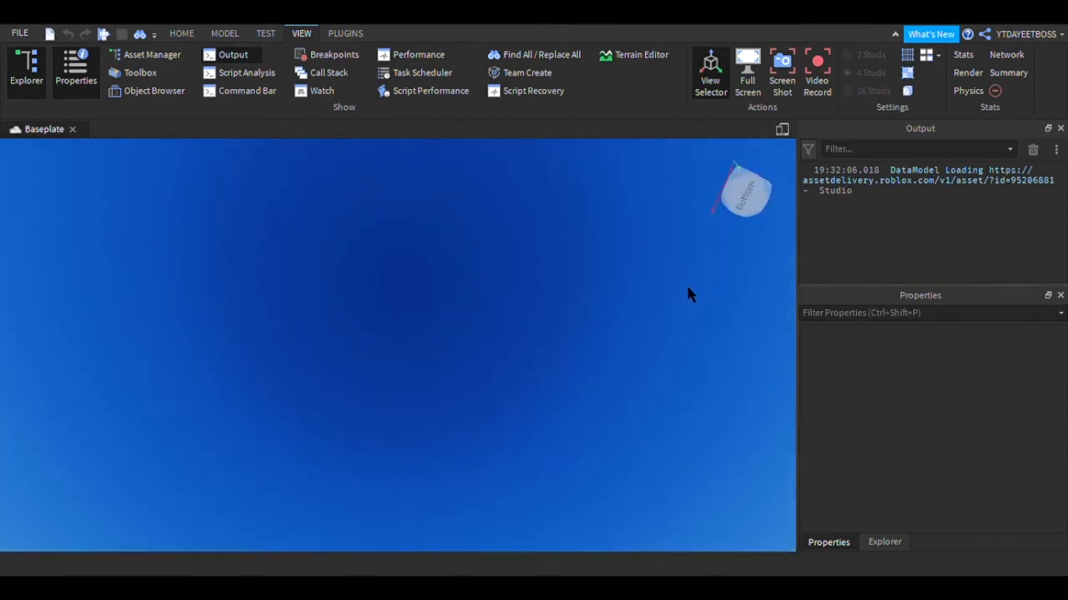
right_click_drag(543, 371, 466, 384)
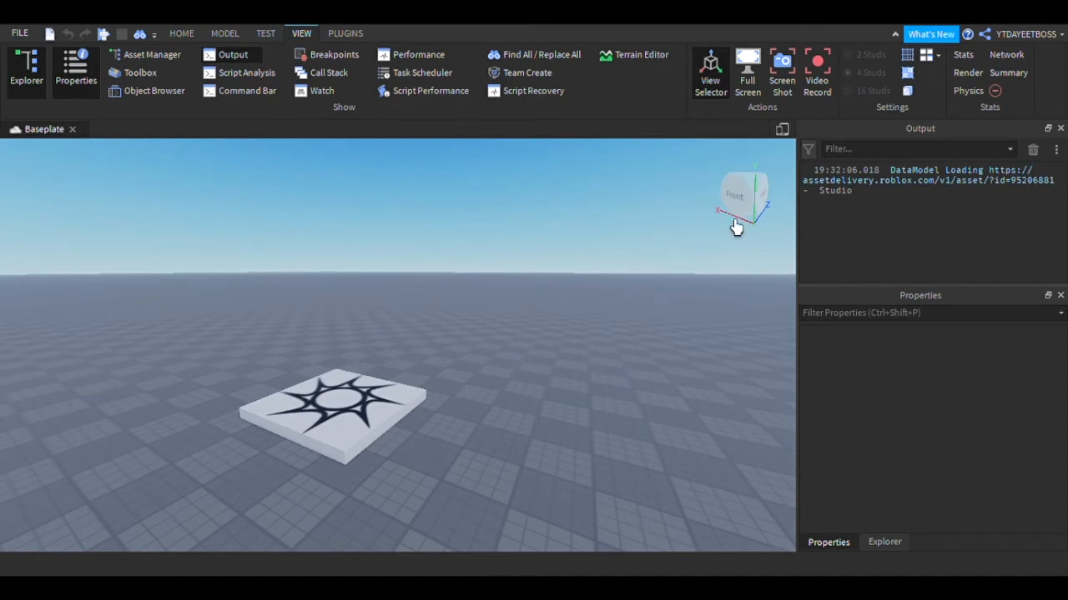
Select the spawn pad with the Select tool to view its properties, and clear the selection again.
left_click(181, 35)
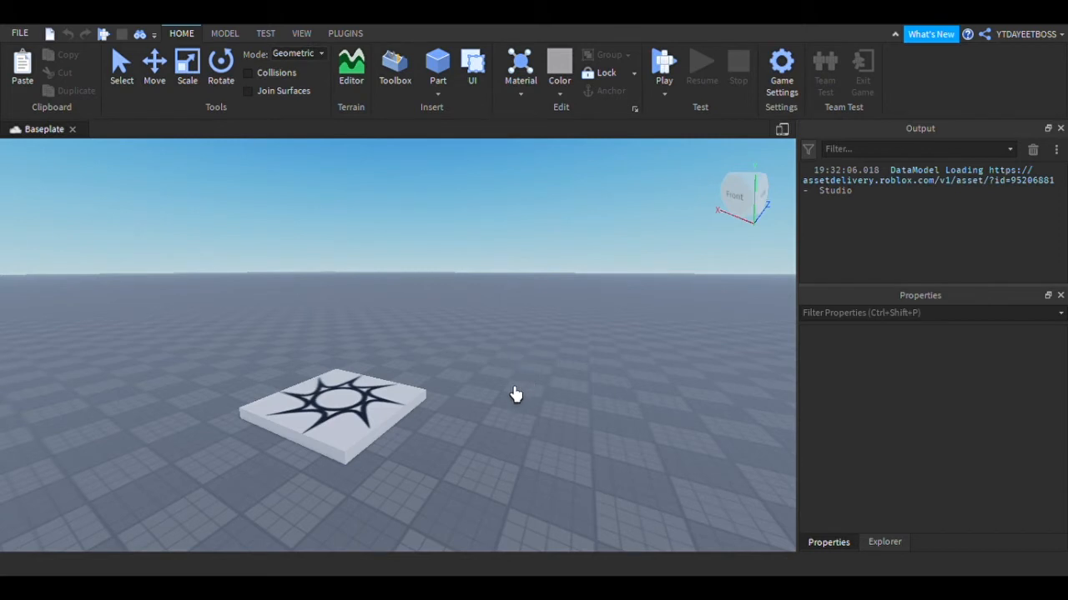
right_click_drag(512, 392, 521, 381)
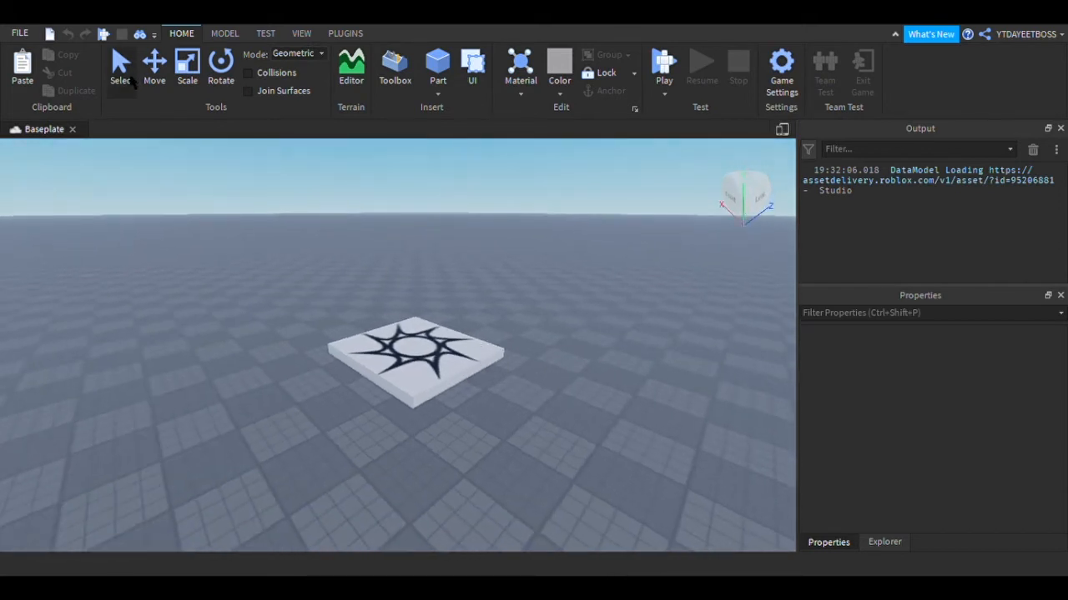
left_click(417, 403)
scroll(598, 413, "up", 2)
right_click_drag(598, 413, 595, 419)
left_click(598, 413)
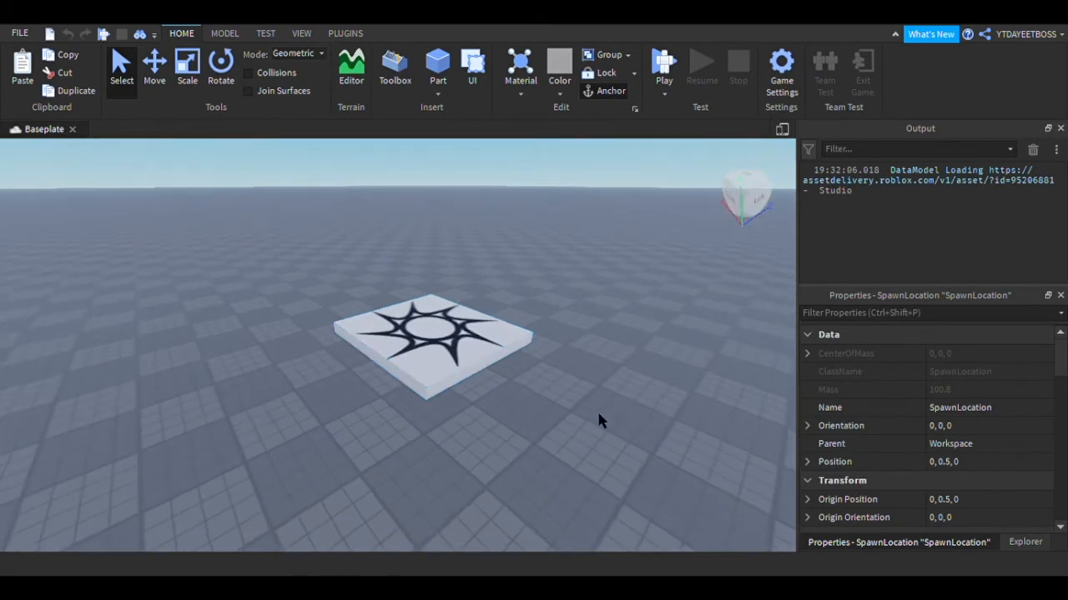
scroll(388, 364, "down", 1)
scroll(476, 384, "up", 2)
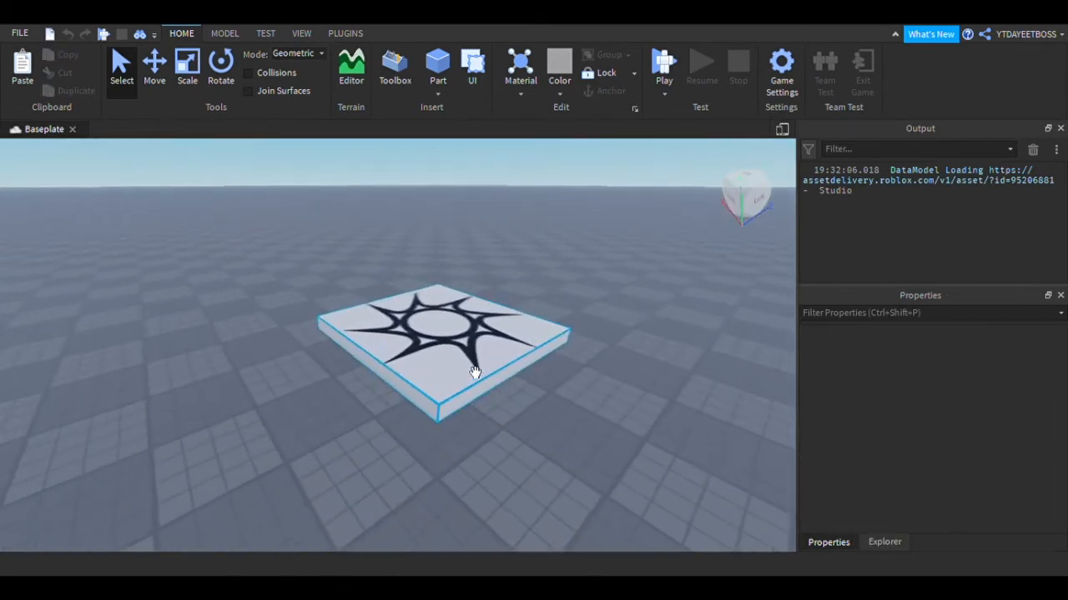
key("d")
left_click(482, 399)
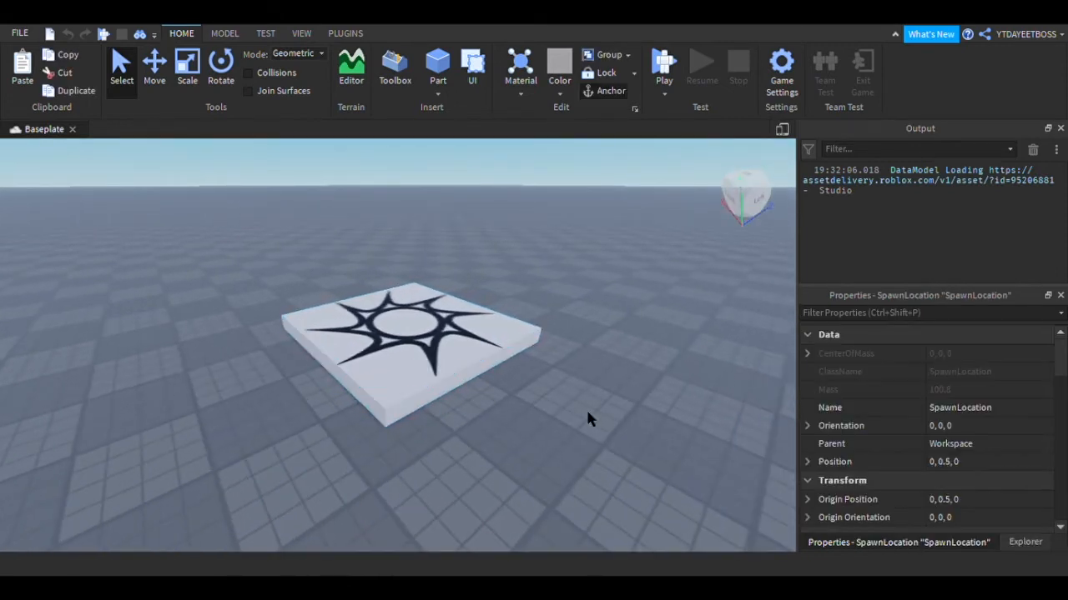
left_click(586, 408)
scroll(458, 376, "down", 2)
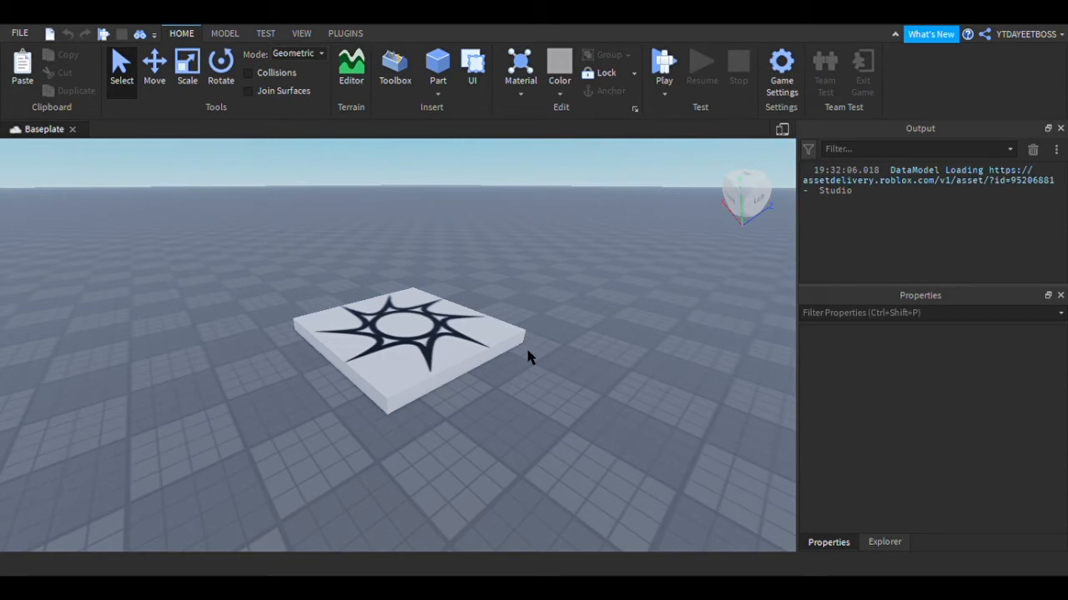
left_click(446, 367)
Open the Toolbox and browse its list of ready-made models.
left_click(392, 87)
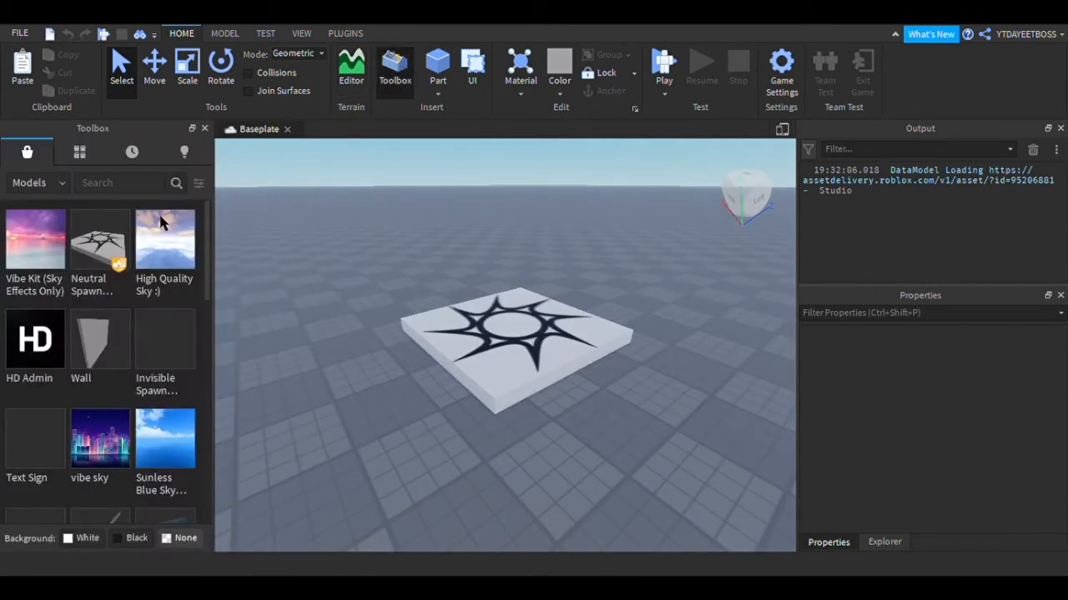
scroll(121, 263, "down", 6)
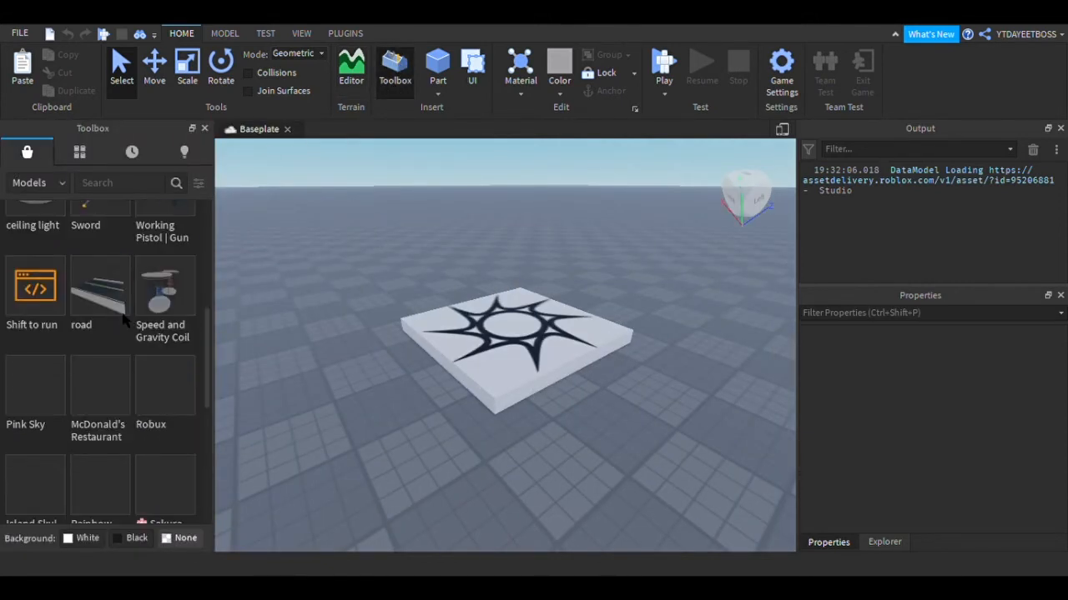
scroll(124, 320, "down", 3)
scroll(125, 317, "up", 9)
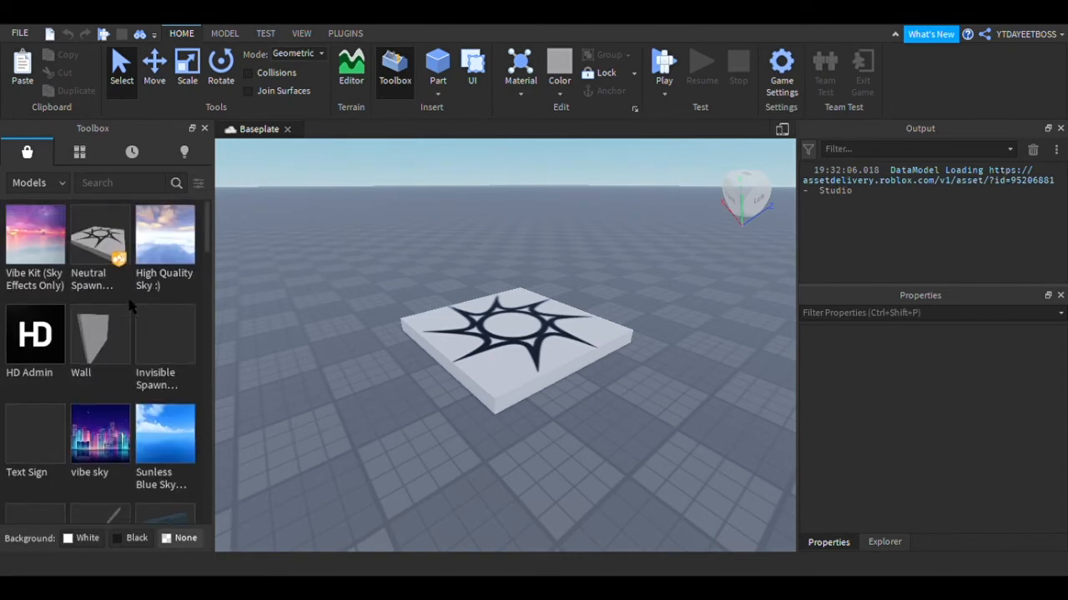
Search the Toolbox models for "door" and look through the results.
left_click(100, 185)
type("door")
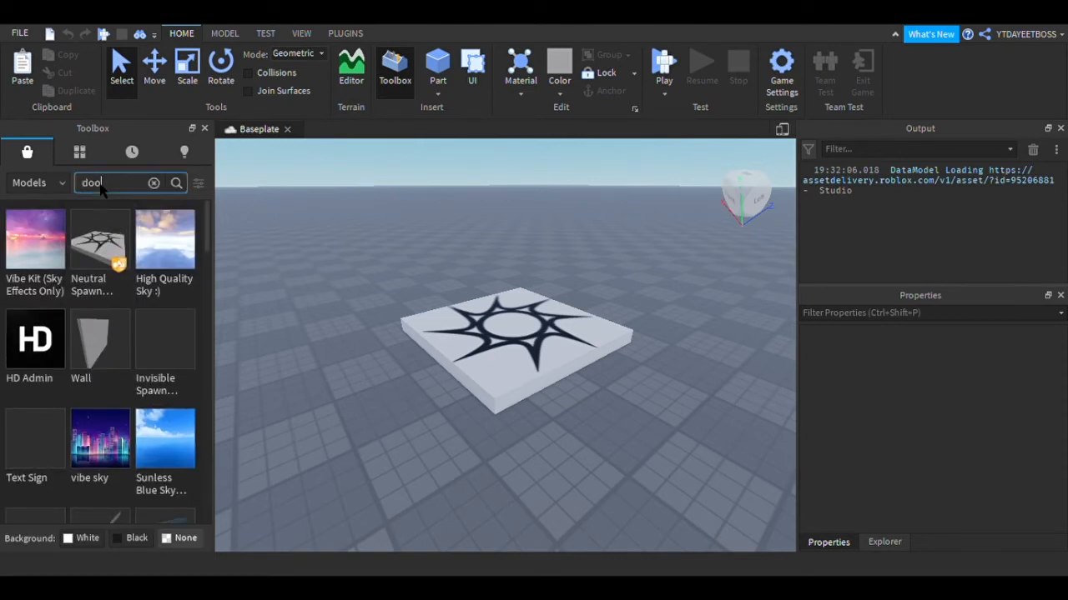
key("Return")
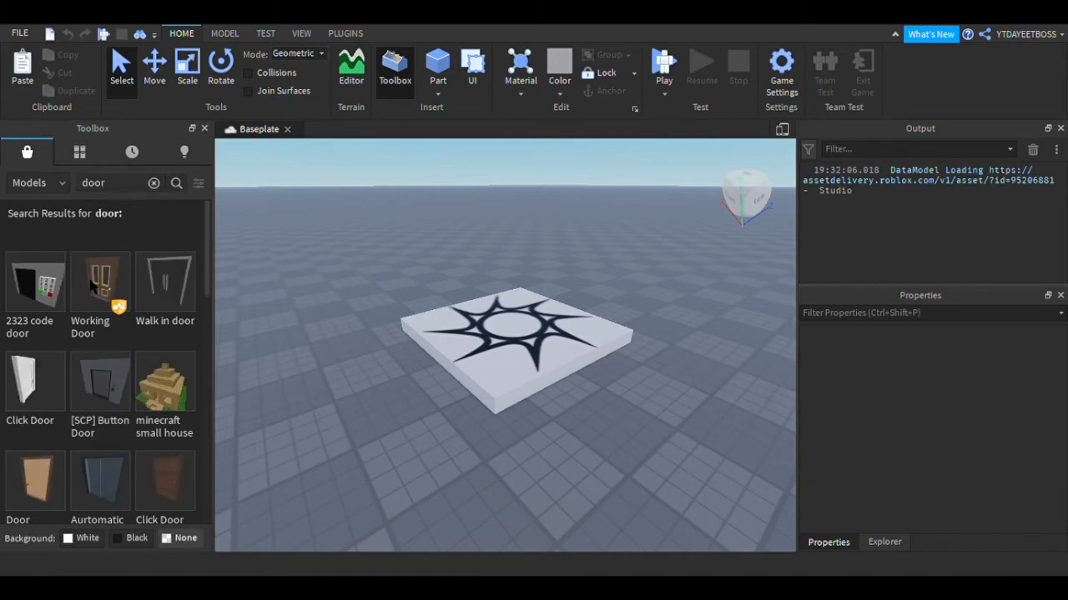
scroll(110, 440, "down", 10)
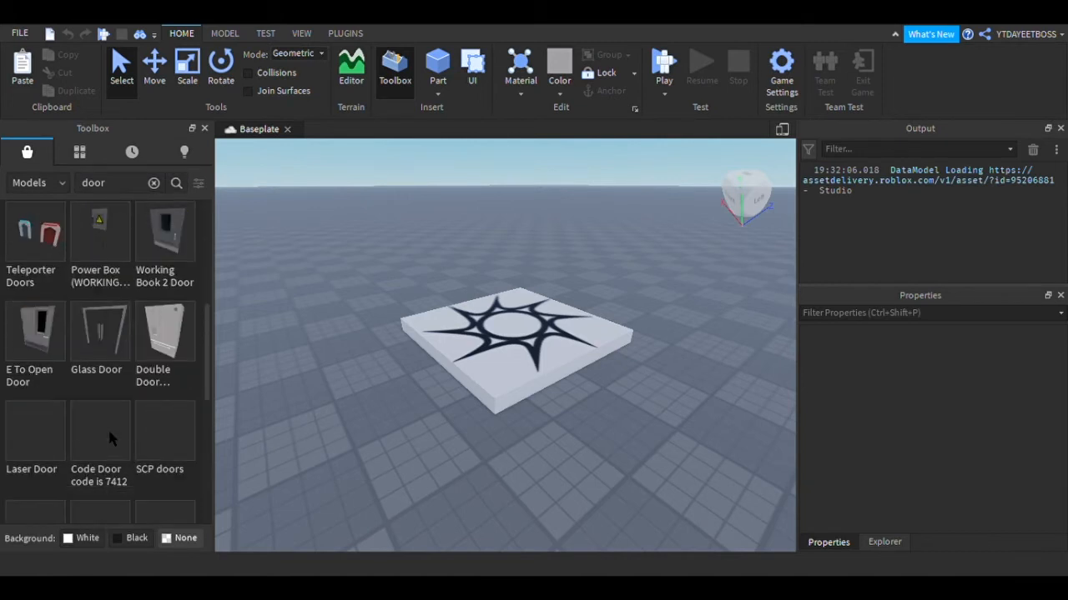
scroll(110, 440, "up", 10)
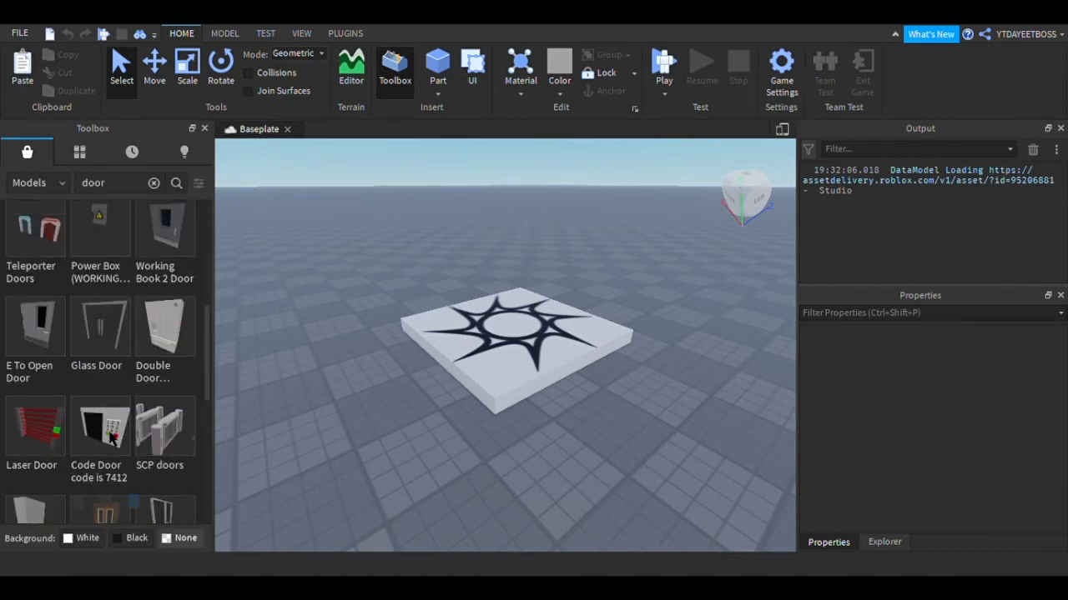
Clear the "door" search in the Toolbox and close the Toolbox.
left_click(157, 182)
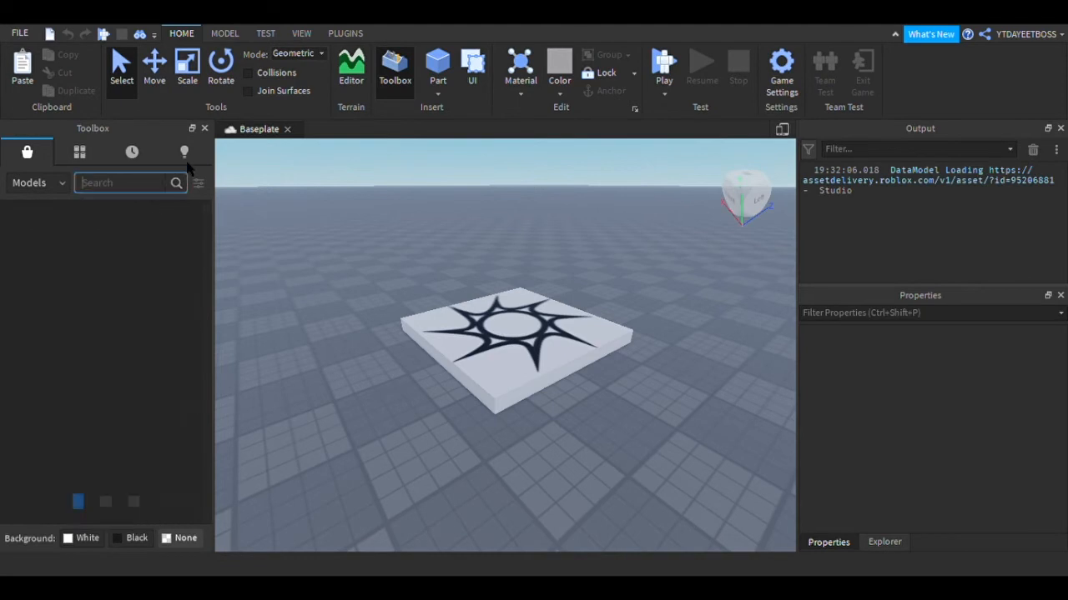
left_click(204, 129)
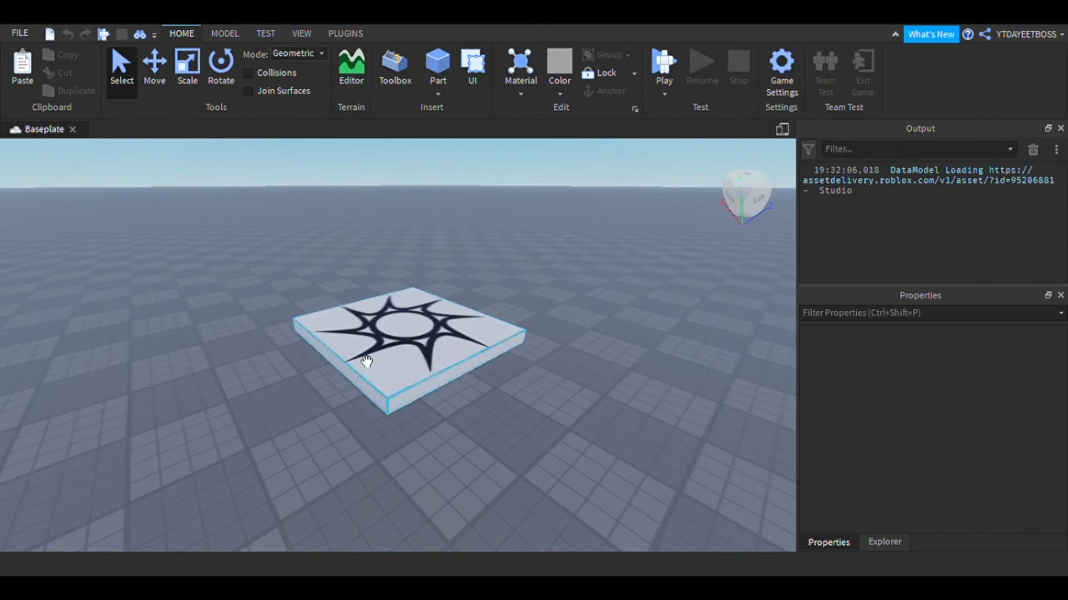
mouse_move(469, 285)
right_mouse_down()
mouse_move(455, 271)
mouse_move(469, 285)
right_mouse_up()
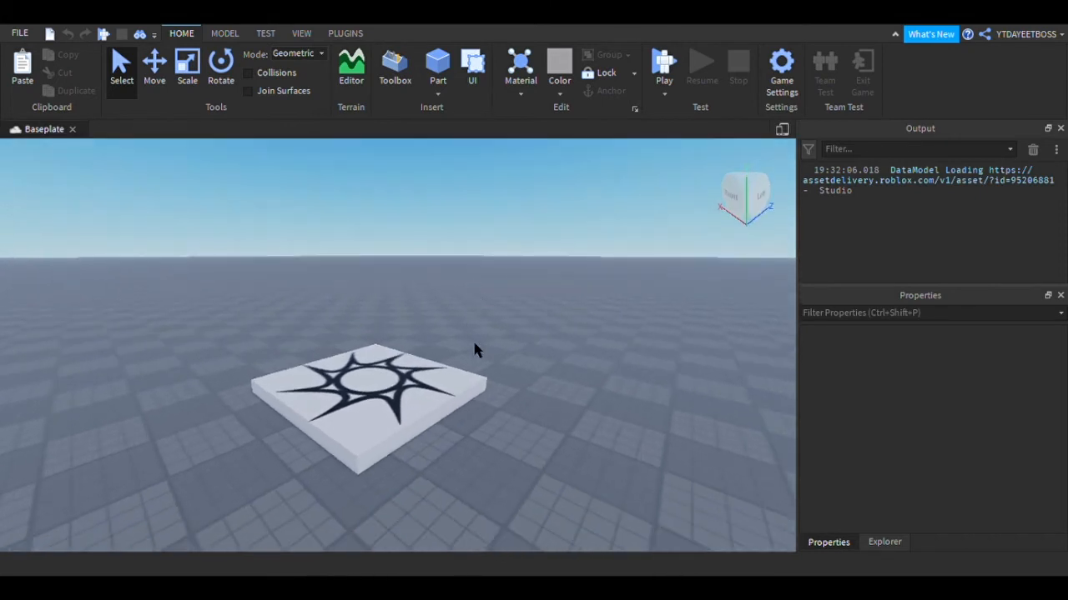
right_click_drag(474, 344, 476, 345)
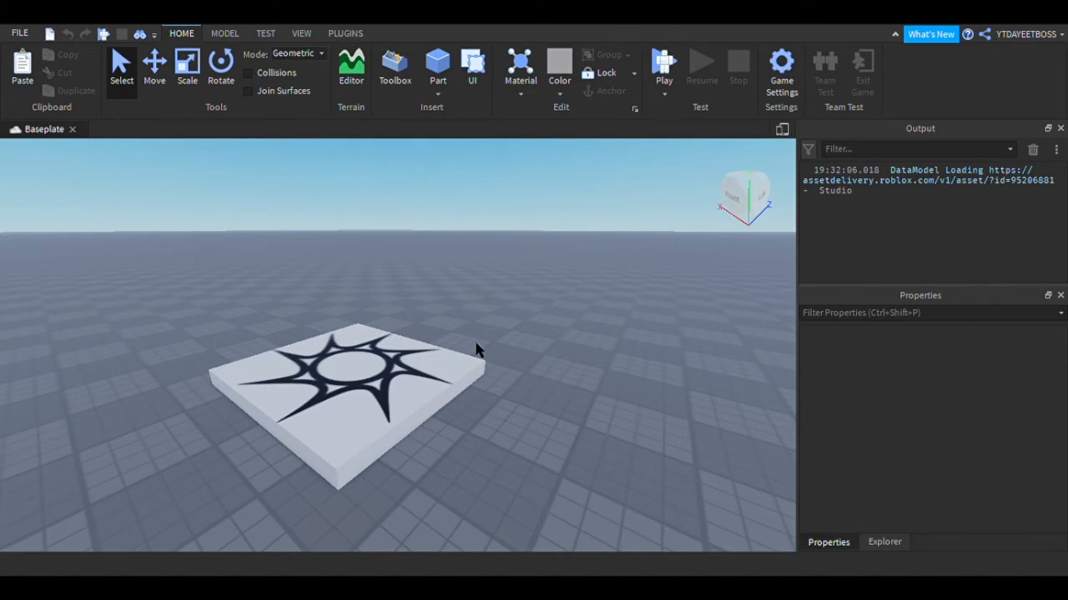
Reopen the Toolbox to look at the Neutral Spawn model in the list, and close it again.
left_click(396, 68)
mouse_move(116, 275)
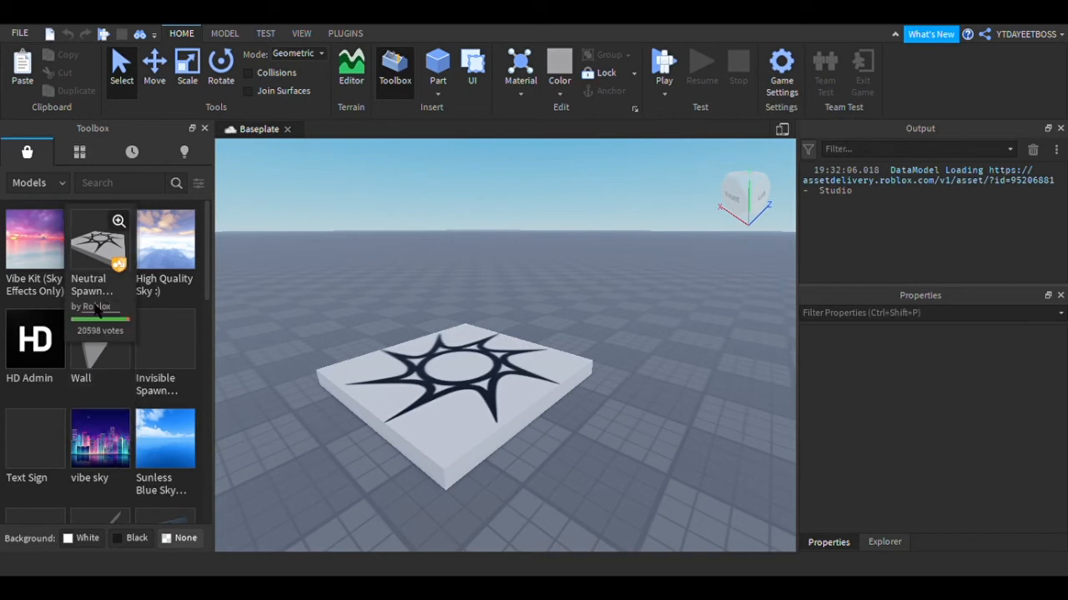
left_click(205, 129)
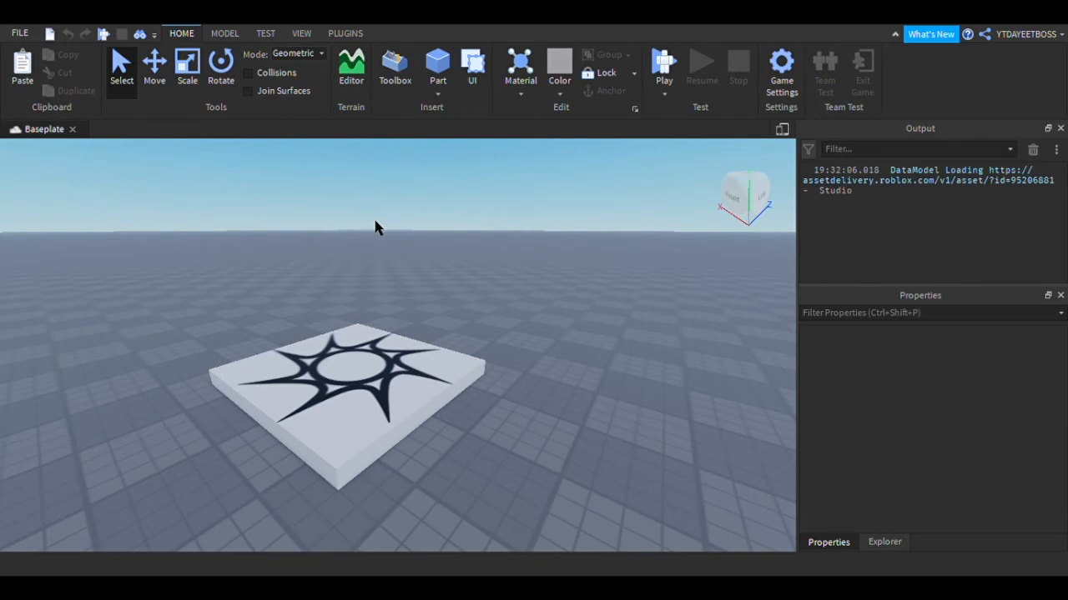
Insert a block part and place it on the baseplate beside the spawn pad at position -11, 0.5, 12, leaving it deselected.
left_click(445, 65)
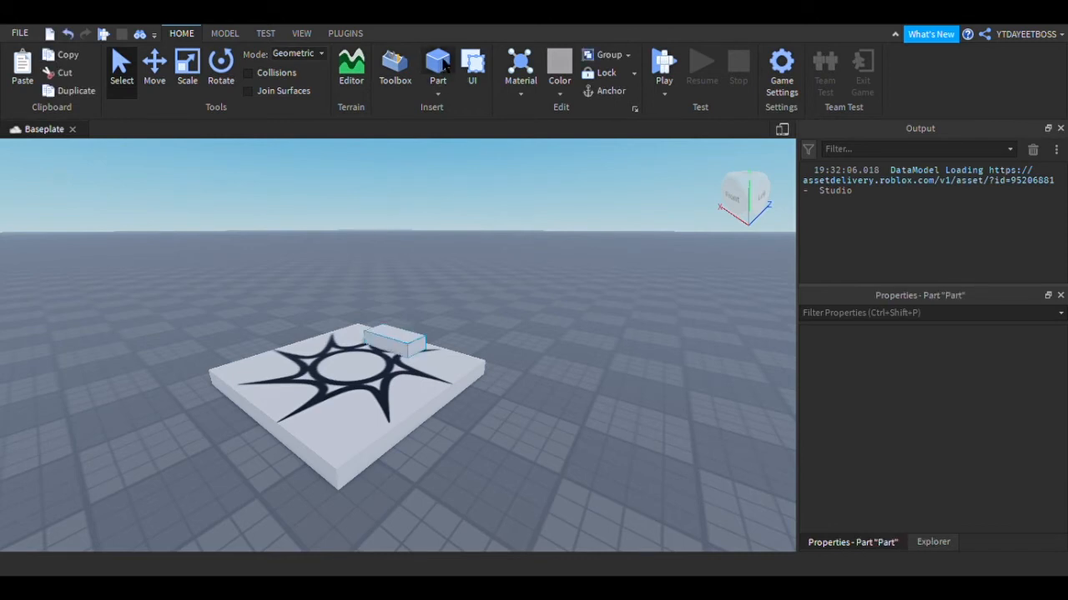
right_click_drag(502, 221, 489, 208)
scroll(488, 208, "up", 2)
left_click_drag(416, 341, 588, 357)
right_click_drag(601, 297, 602, 292)
key("w")
key("d")
key("s")
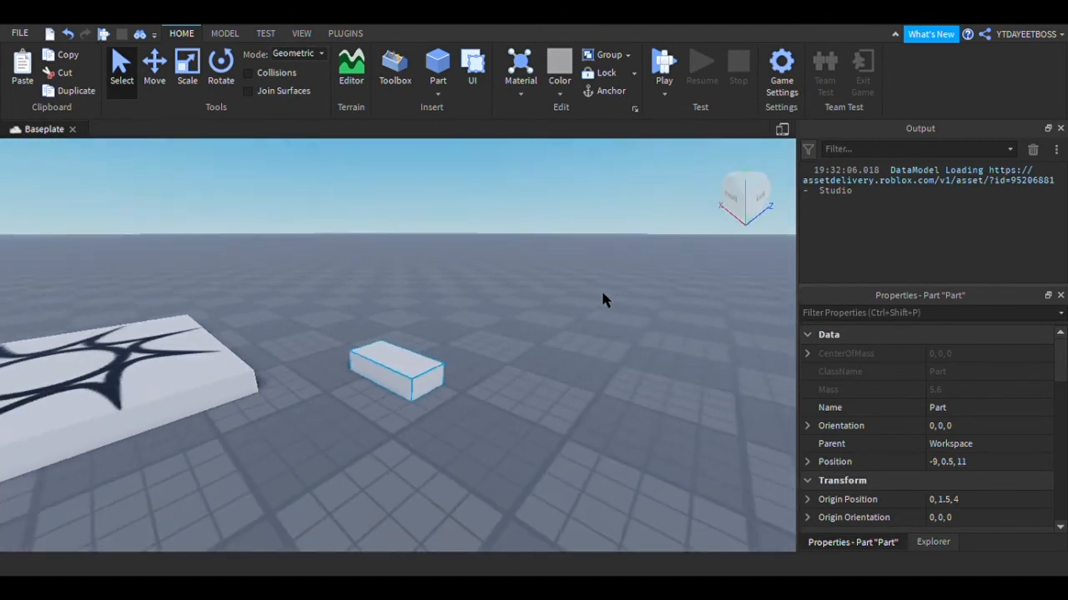
left_click_drag(421, 392, 519, 390)
left_click(514, 316)
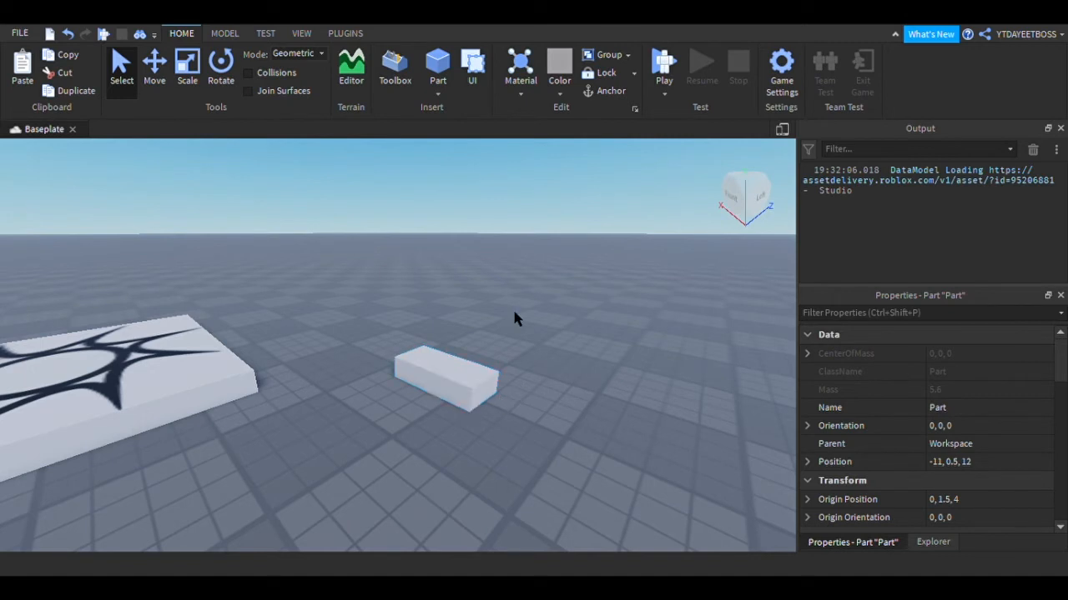
Add a ScreenGui with a 100 x 100 frame moved to about 37, 199, and delete the frame again.
left_click(467, 63)
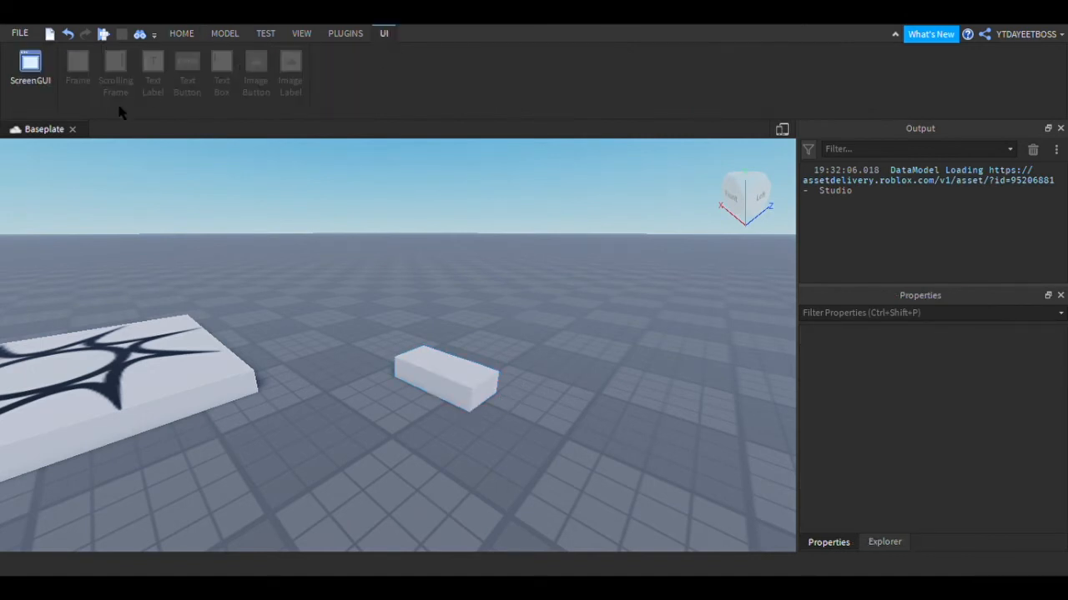
left_click(31, 68)
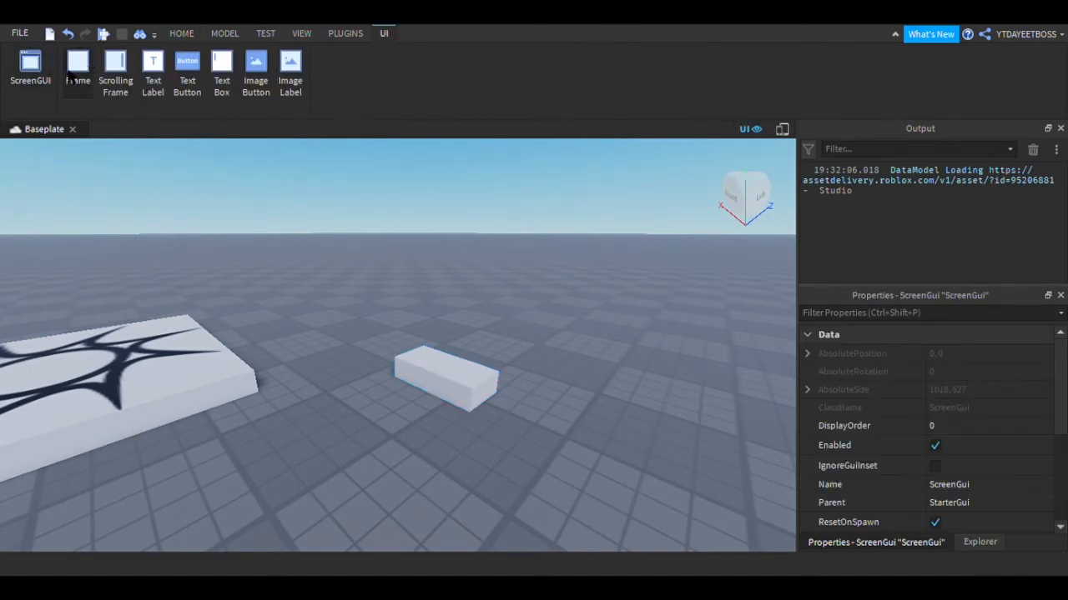
left_click(77, 65)
left_click_drag(103, 223, 90, 357)
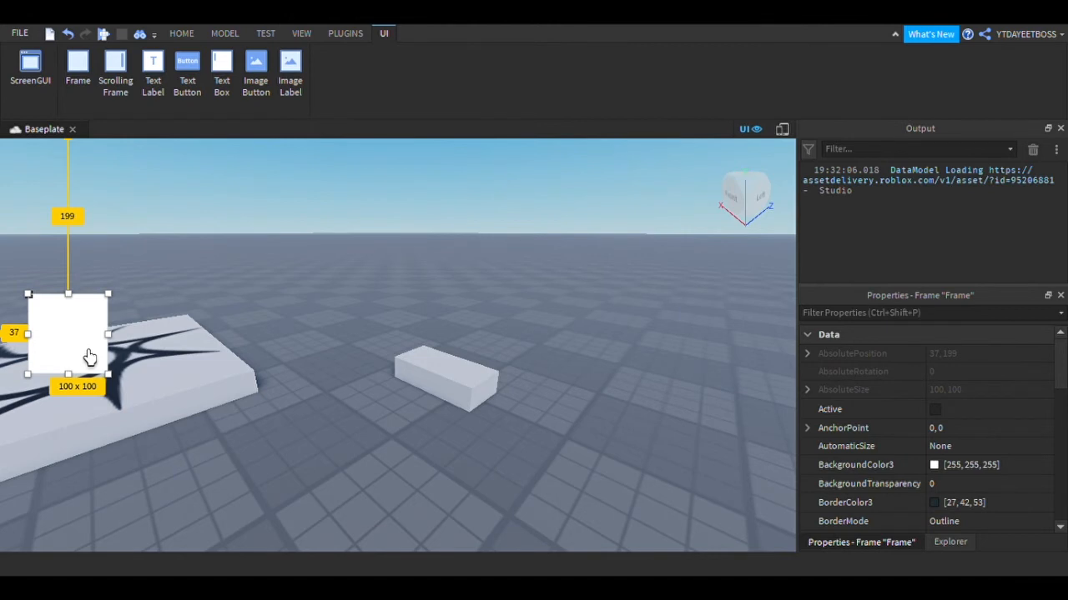
key("Delete")
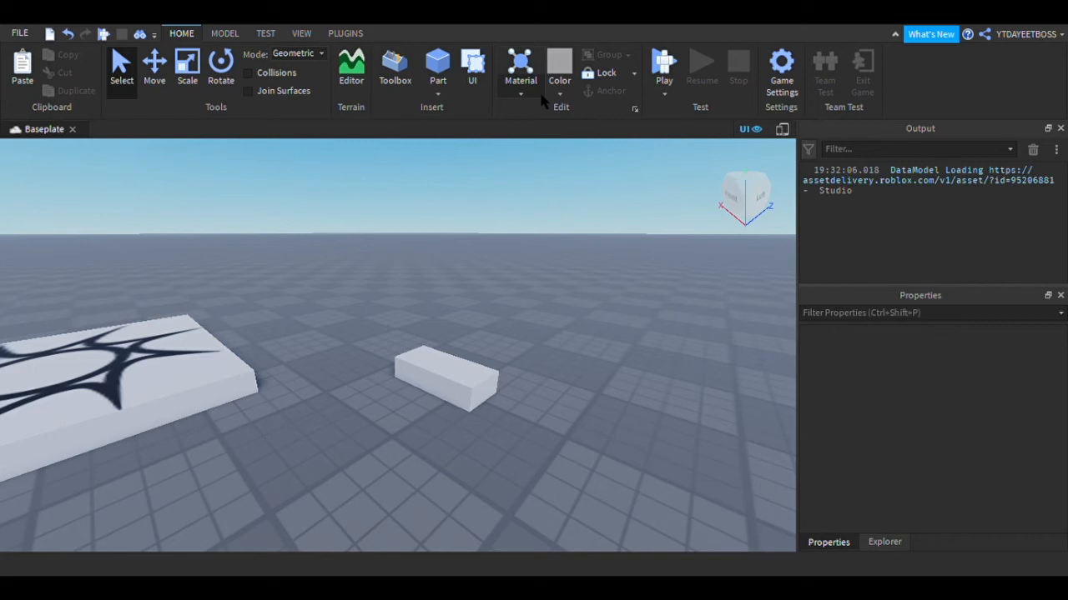
Select the block part beside the spawn pad and try an icy material on it, checking it up close.
left_click(465, 412)
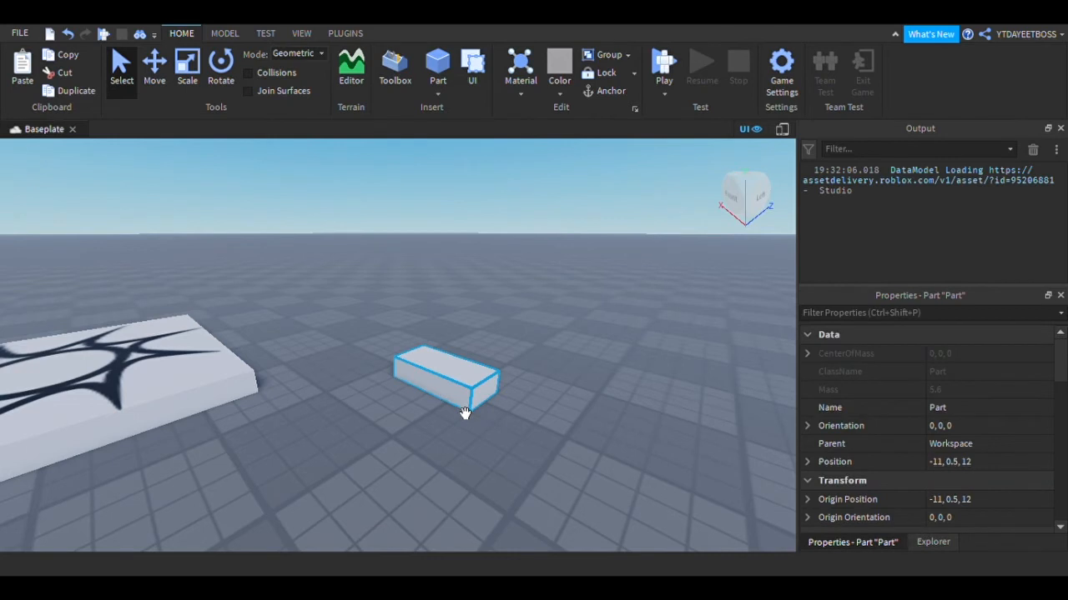
left_click(521, 94)
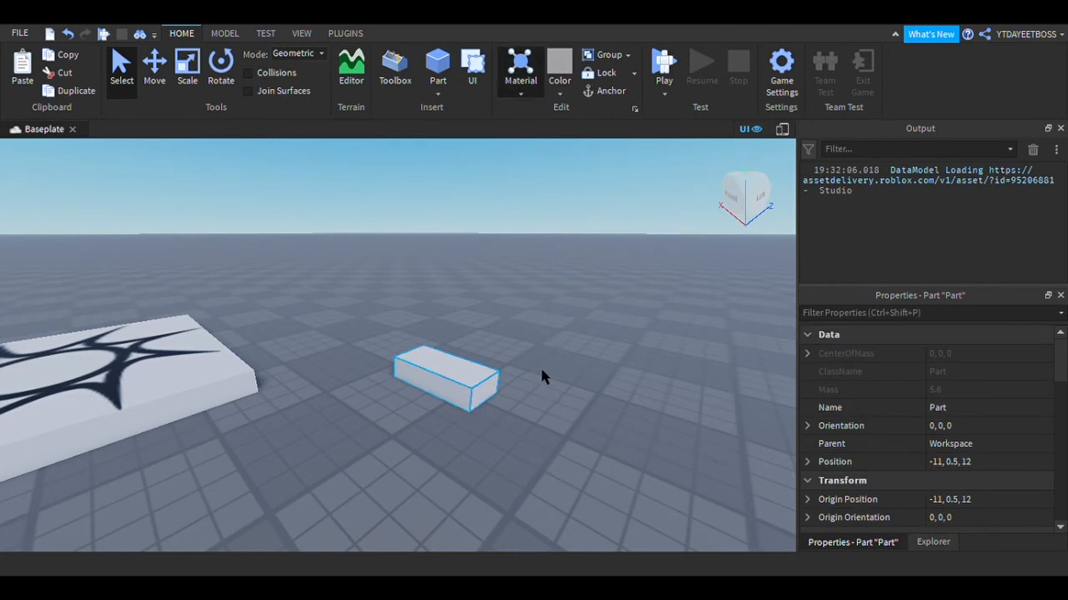
mouse_move(529, 298)
right_mouse_down()
mouse_move(518, 310)
mouse_move(528, 298)
right_mouse_up()
scroll(529, 311, "up", 5)
scroll(526, 219, "down", 5)
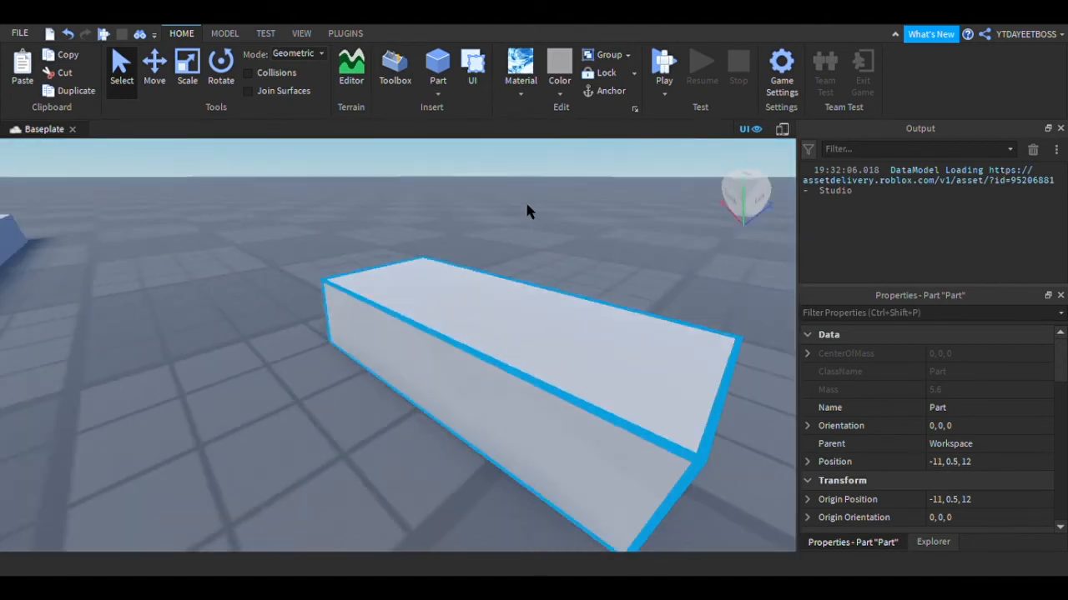
Try a rusty corroded metal material on the block part and inspect its texture up close.
left_click(520, 96)
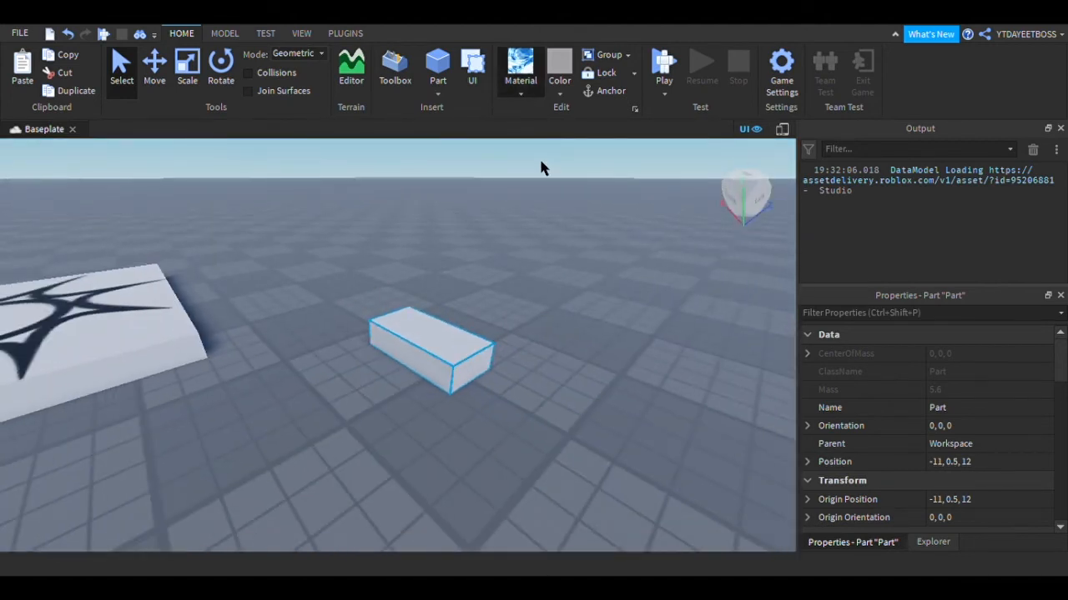
left_click(532, 225)
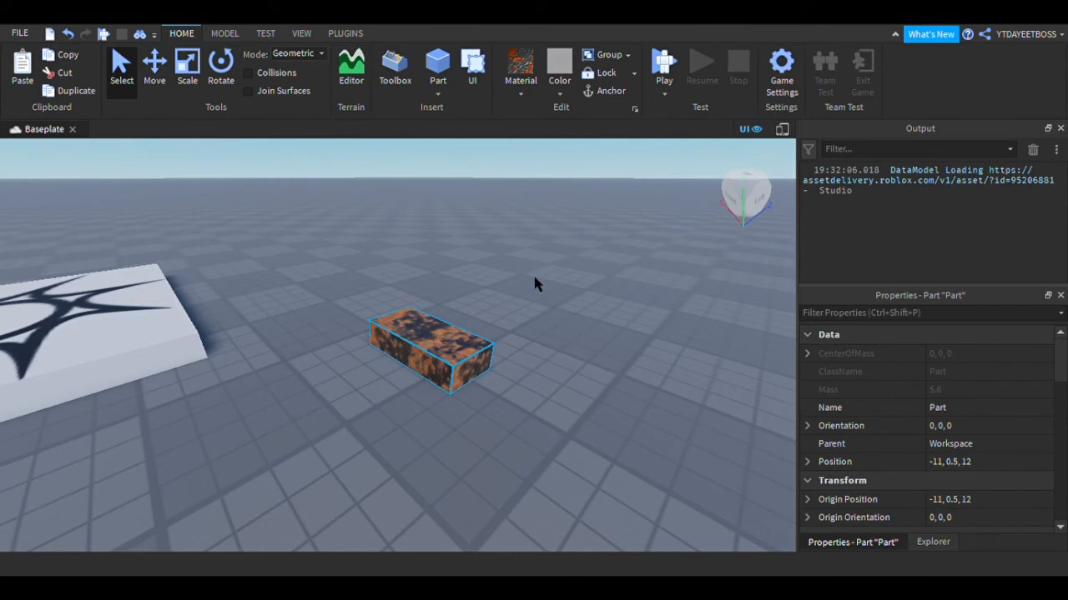
scroll(530, 286, "up", 5)
right_click_drag(532, 292, 580, 299)
key("d")
key("s")
key("a")
key("a")
key("w")
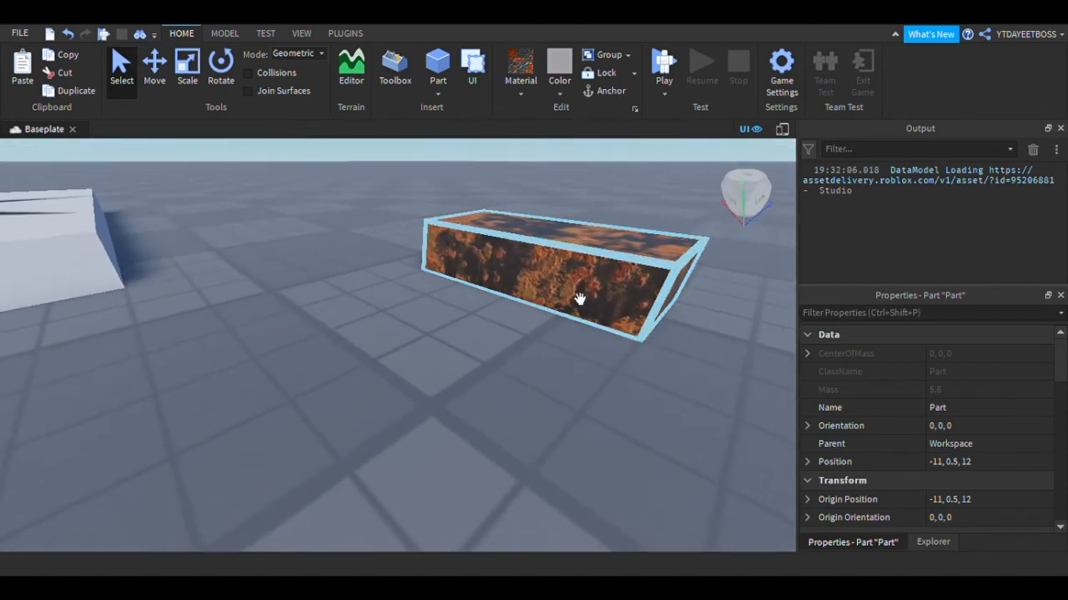
Try red as the color of the rusty block part and view it from the side.
key("s")
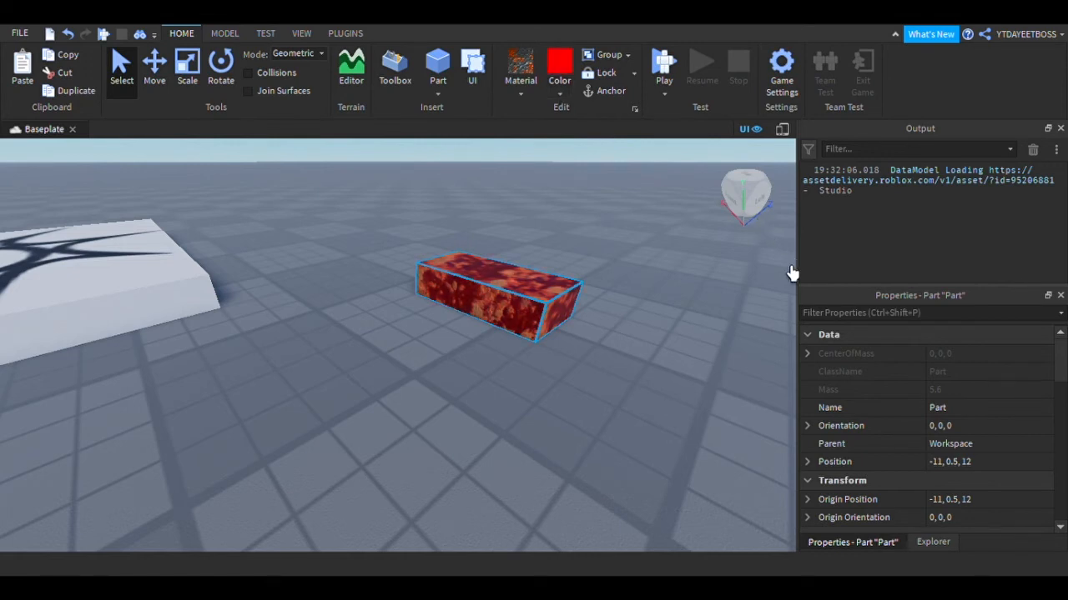
key("w")
right_click_drag(619, 255, 619, 256)
key("s")
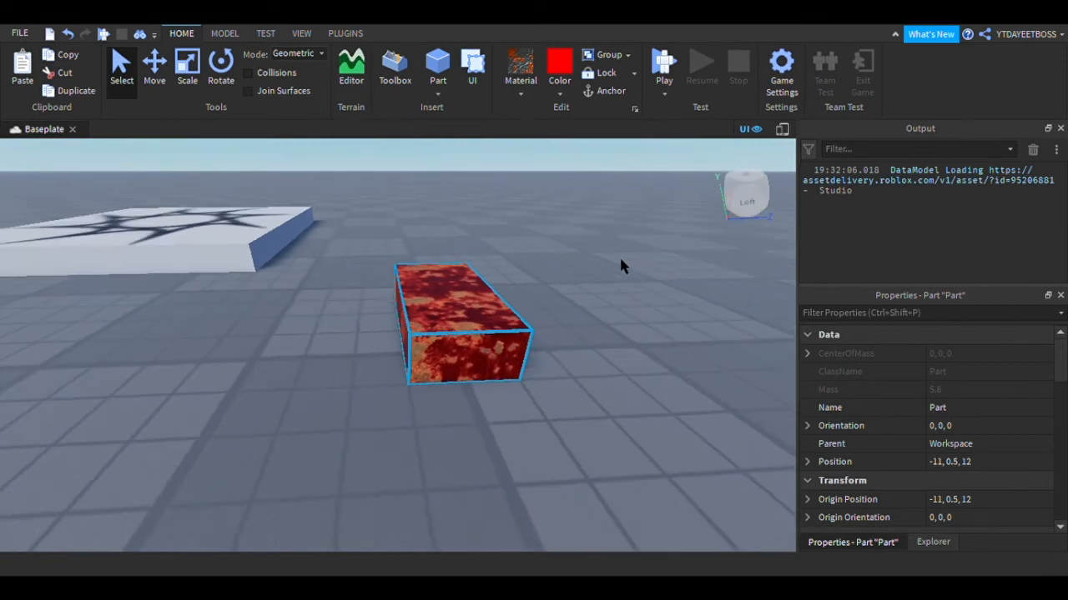
key("w")
key("s")
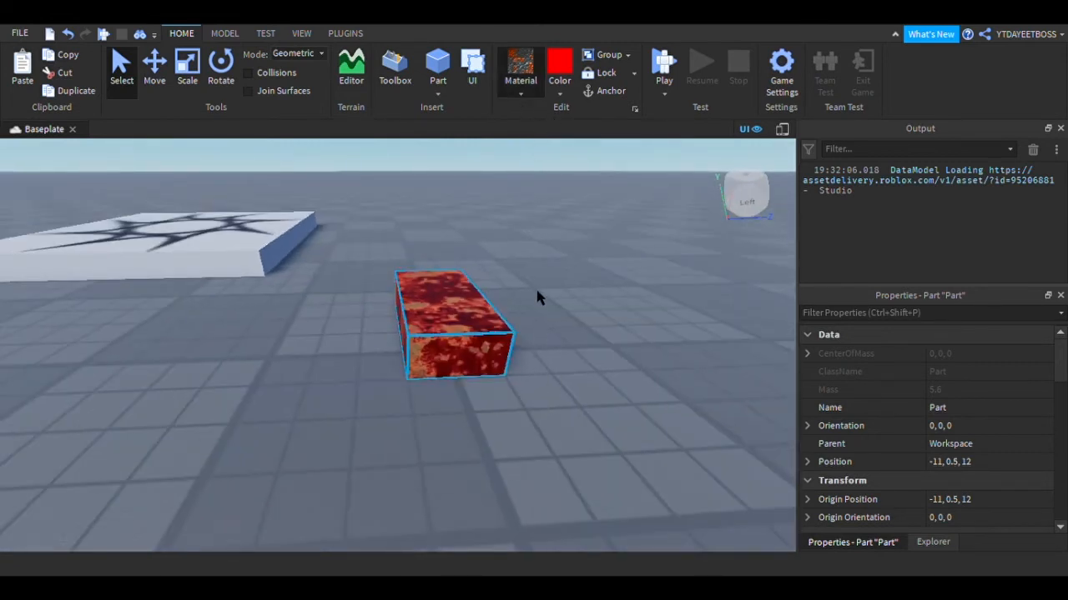
Set the block part's material to brick and its color to yellow.
left_click(541, 100)
left_click(557, 93)
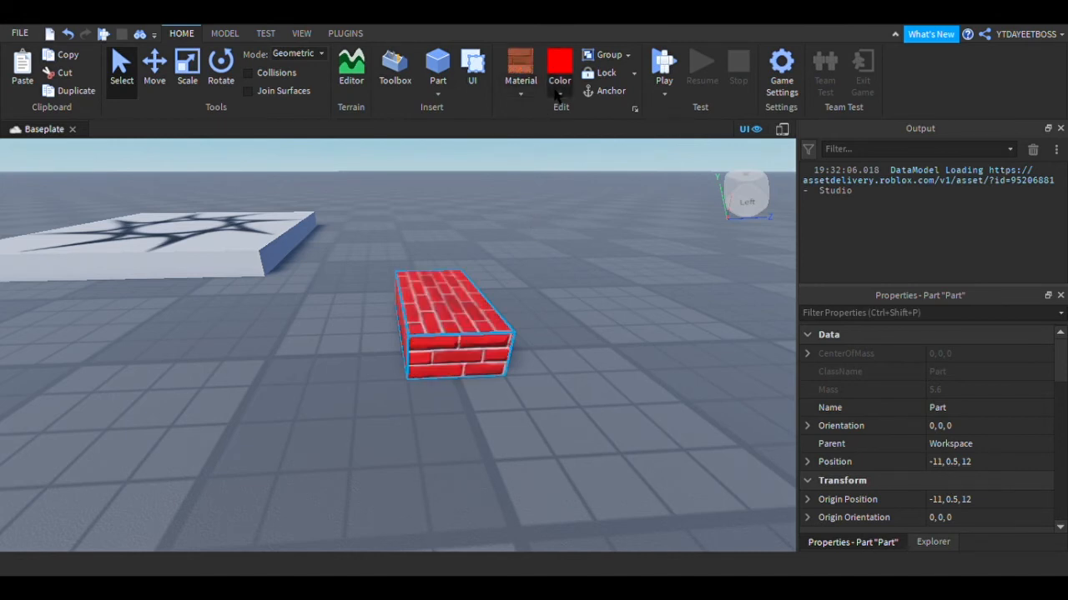
left_click(575, 226)
scroll(536, 269, "down", 1)
right_click_drag(536, 268, 536, 267)
scroll(537, 268, "up", 2)
scroll(536, 267, "down", 2)
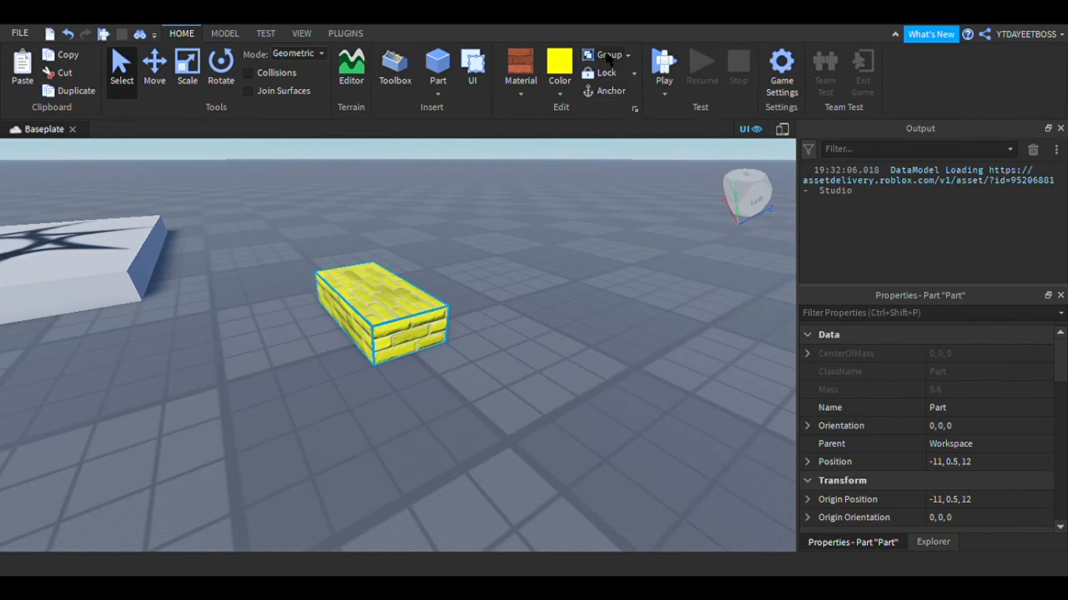
Look over the yellow brick part from nearer and farther angles, and clear the selection.
scroll(510, 240, "down", 2)
right_click_drag(511, 240, 511, 239)
scroll(511, 239, "up", 3)
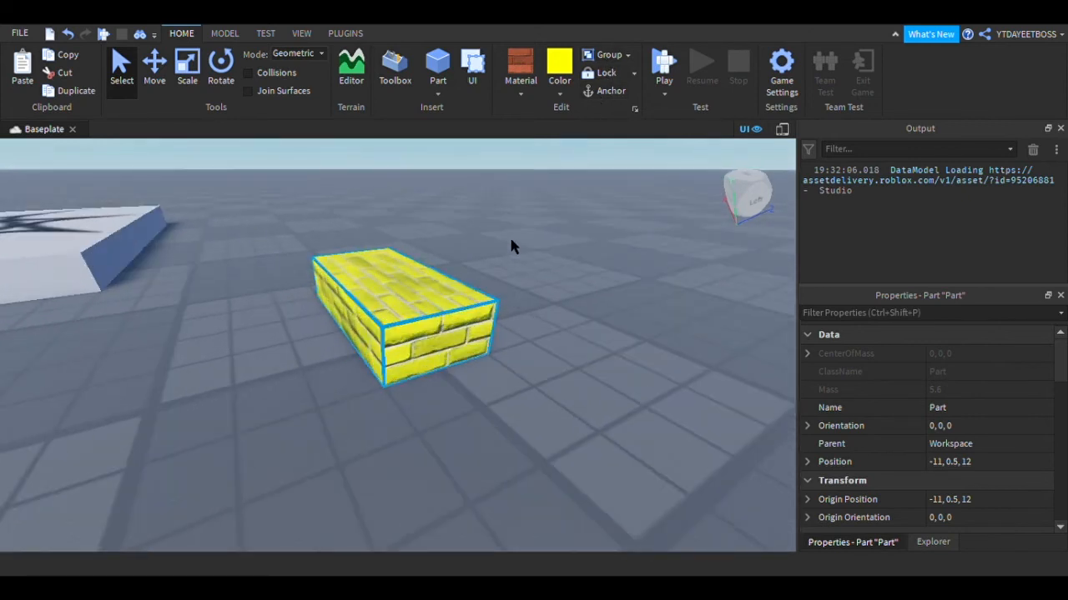
scroll(511, 240, "down", 1)
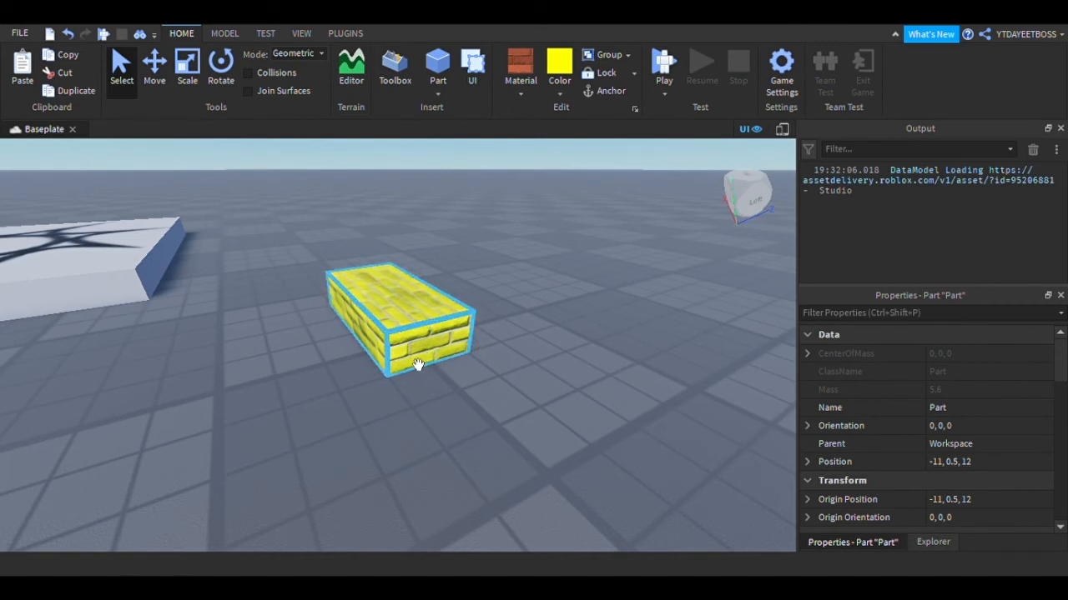
right_click_drag(483, 423, 481, 421)
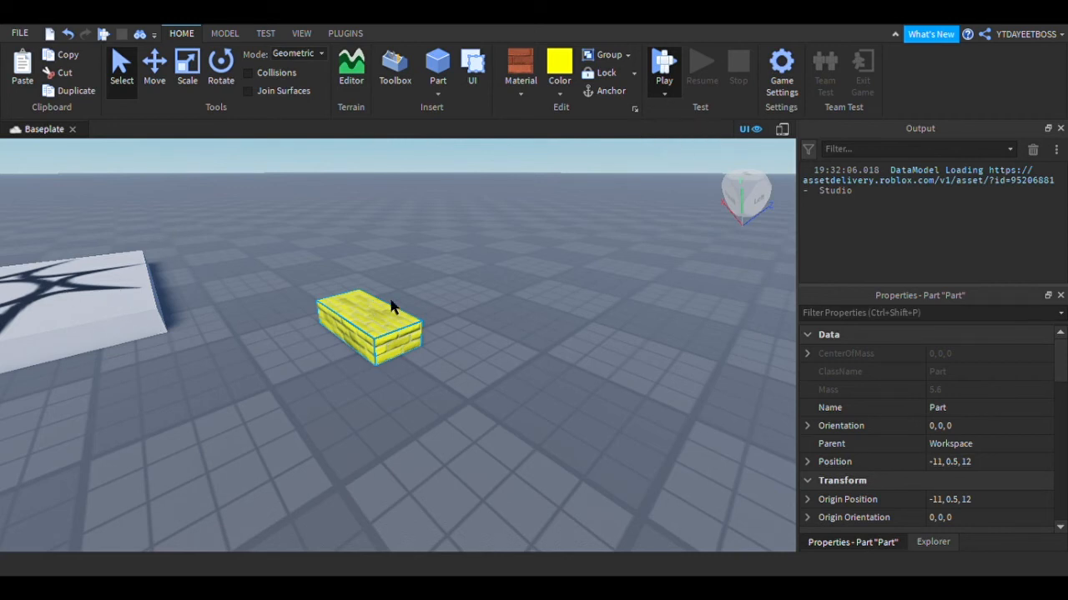
left_click(586, 216)
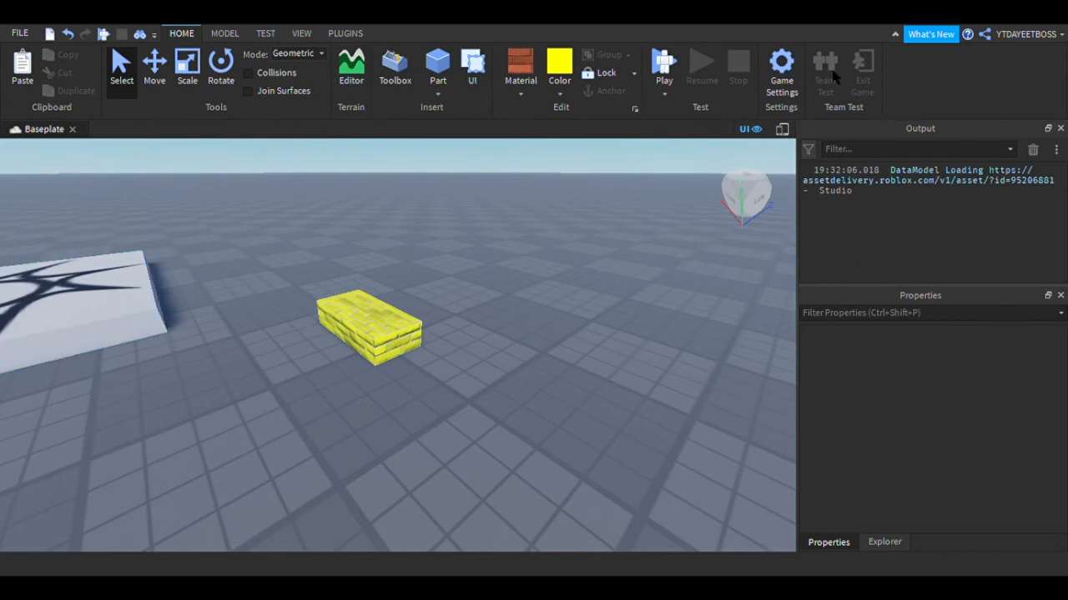
Look through the game settings and the Model, Test, View and Plugins tool sets, and return to the Home tools.
left_click(781, 73)
left_click(228, 35)
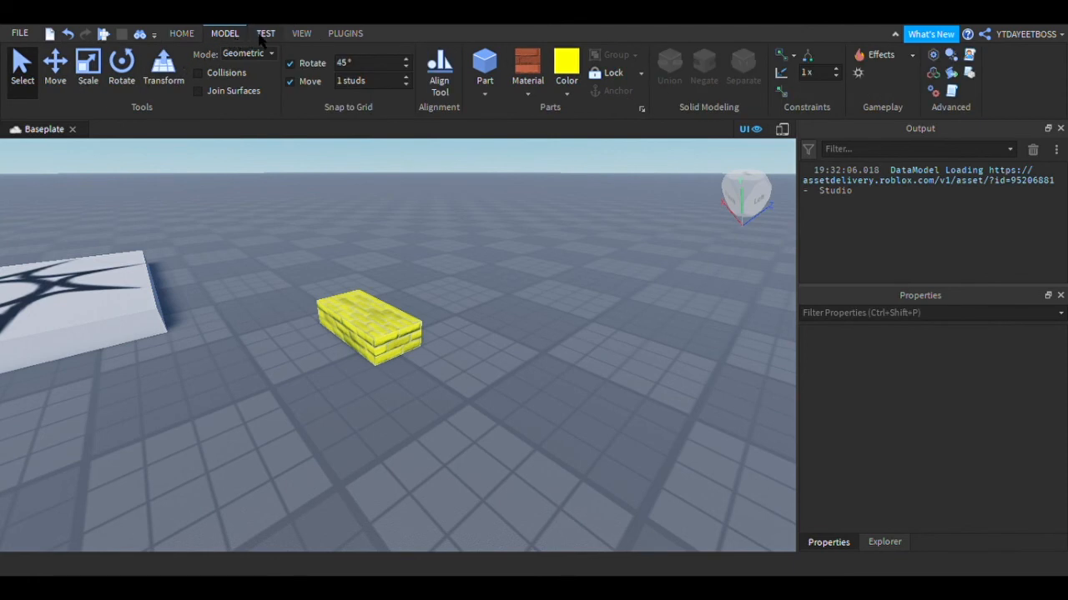
left_click(266, 34)
left_click(301, 35)
left_click(344, 35)
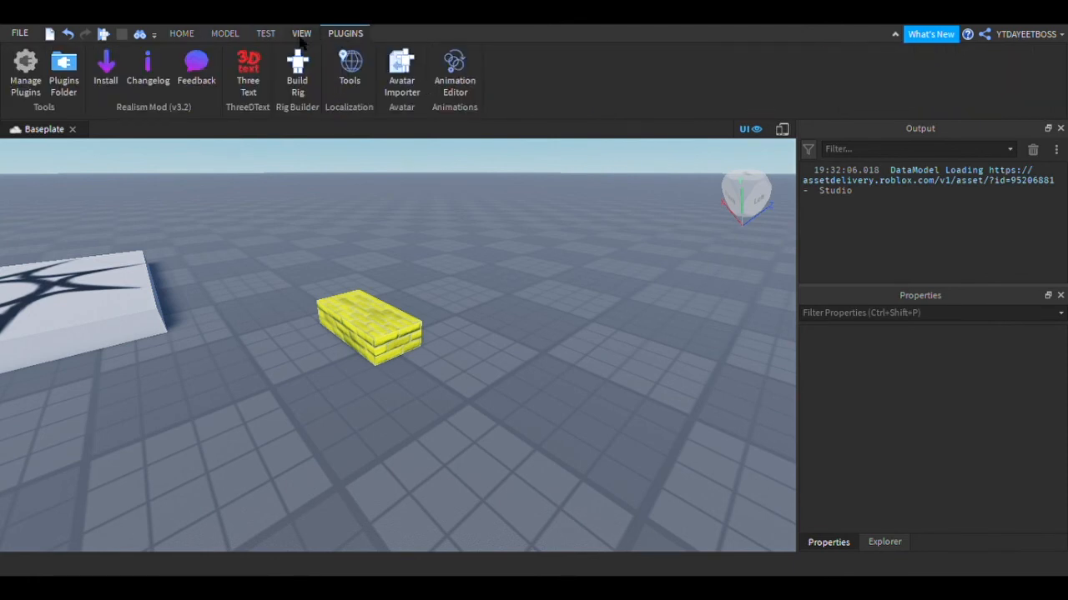
left_click(183, 34)
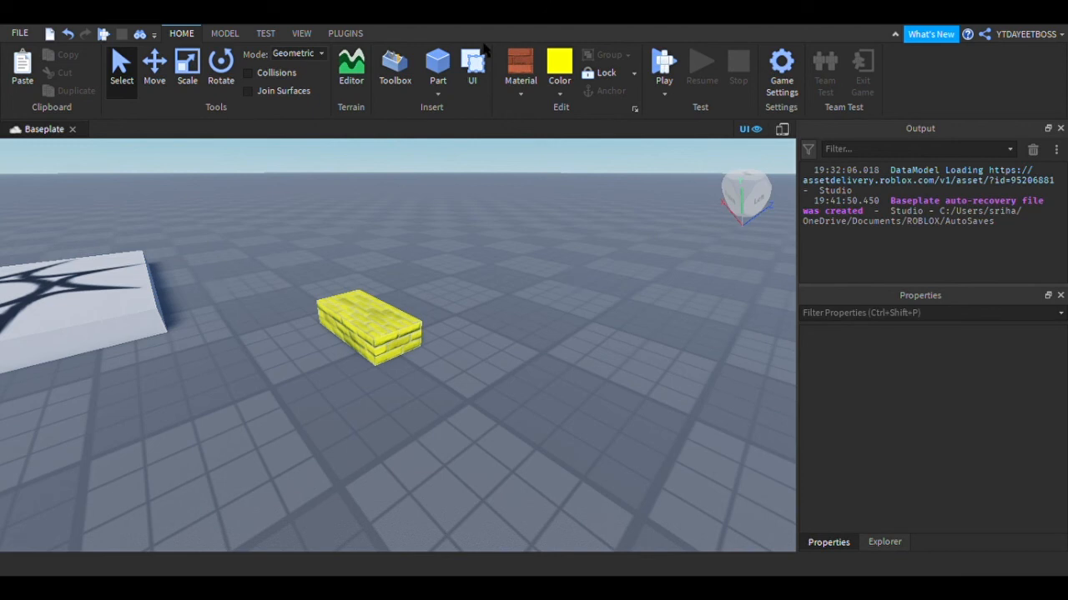
Raise and shift the yellow brick part with the Move tool to position -13, 5.5, 10.
left_click(155, 75)
left_click(371, 338)
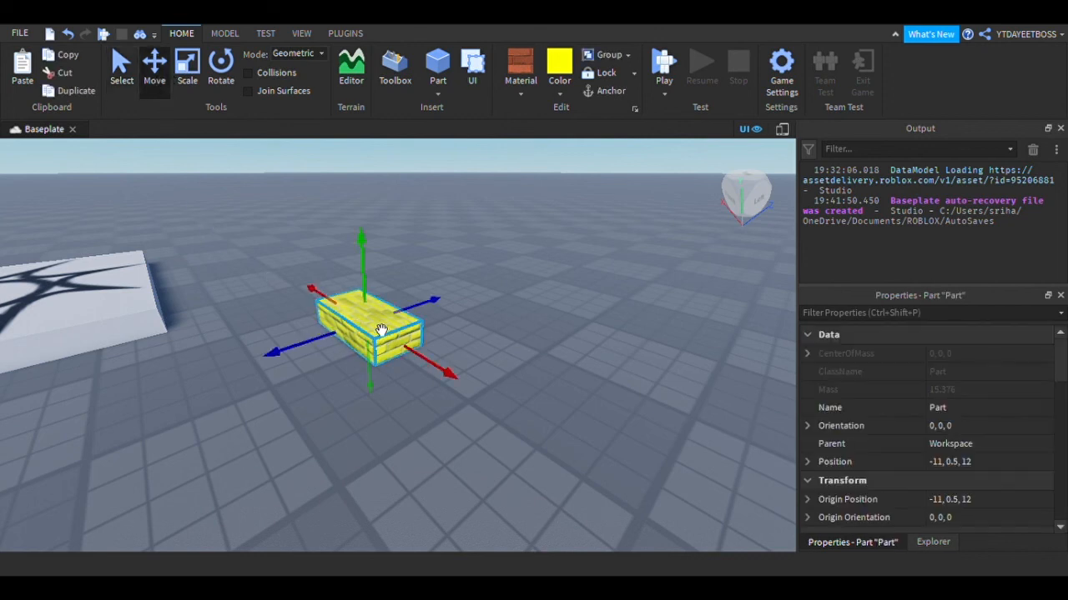
left_click_drag(361, 247, 365, 151)
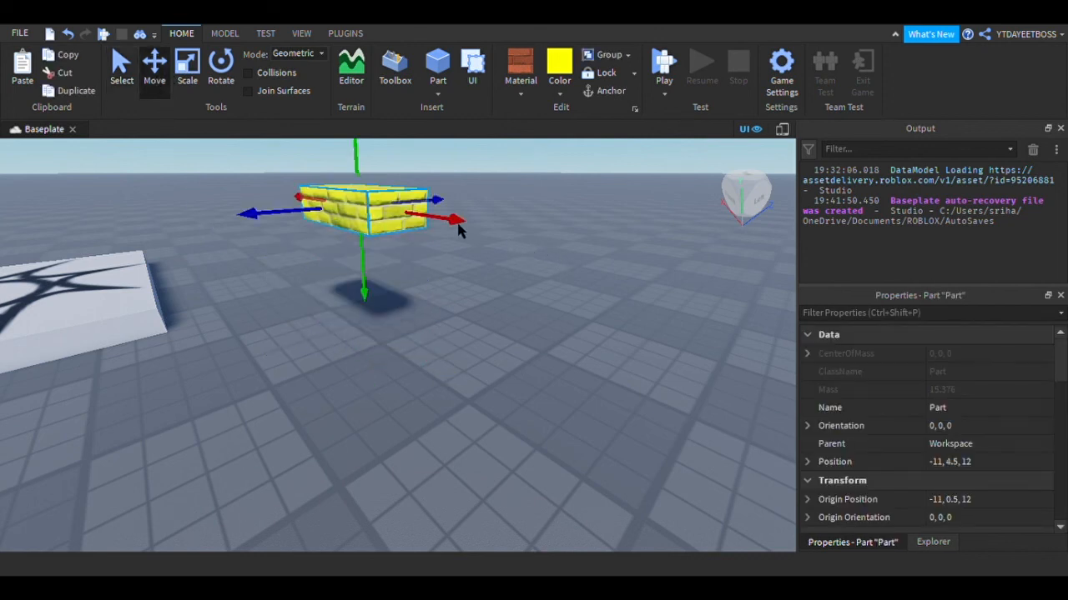
left_click_drag(463, 227, 288, 233)
left_click(283, 209)
left_click(299, 216)
left_click(299, 216)
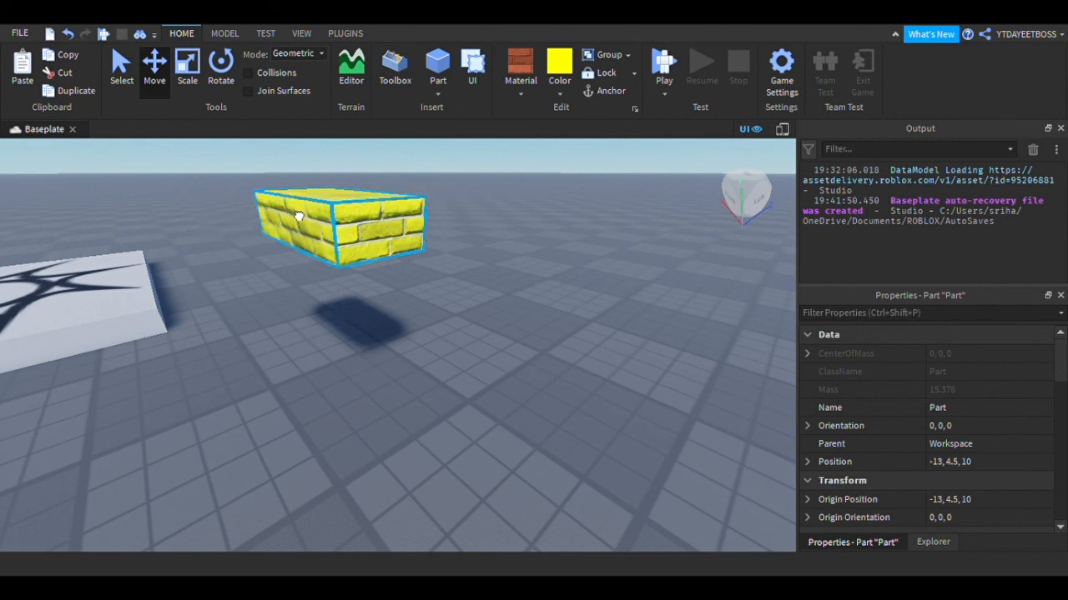
right_click_drag(495, 265, 492, 236)
left_click_drag(376, 202, 376, 149)
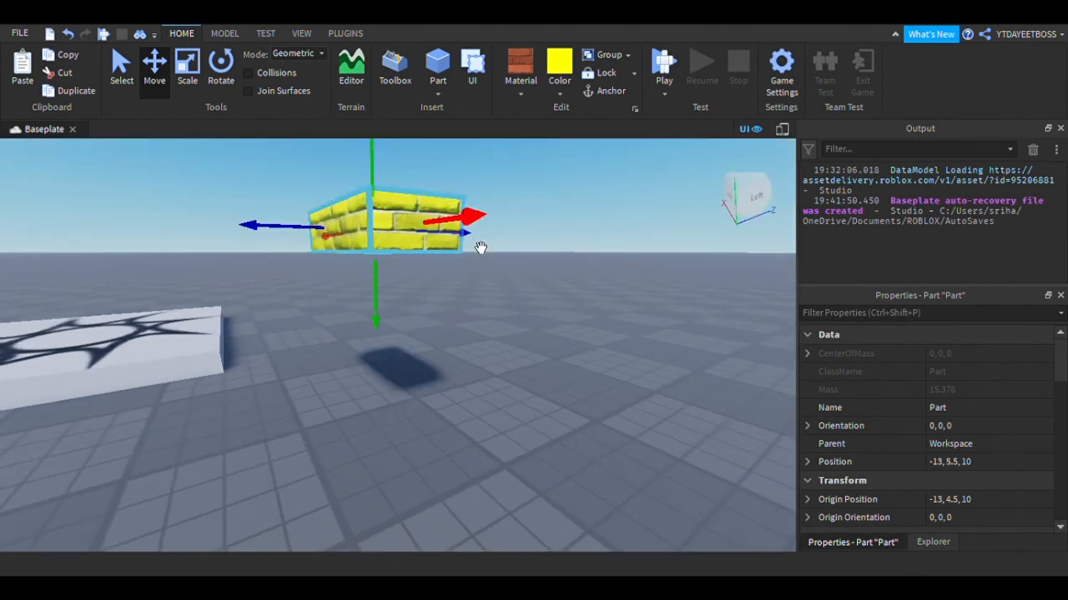
Shift the yellow brick part along the X axis to position -14, 5.5, 10.
left_click_drag(476, 245, 500, 221)
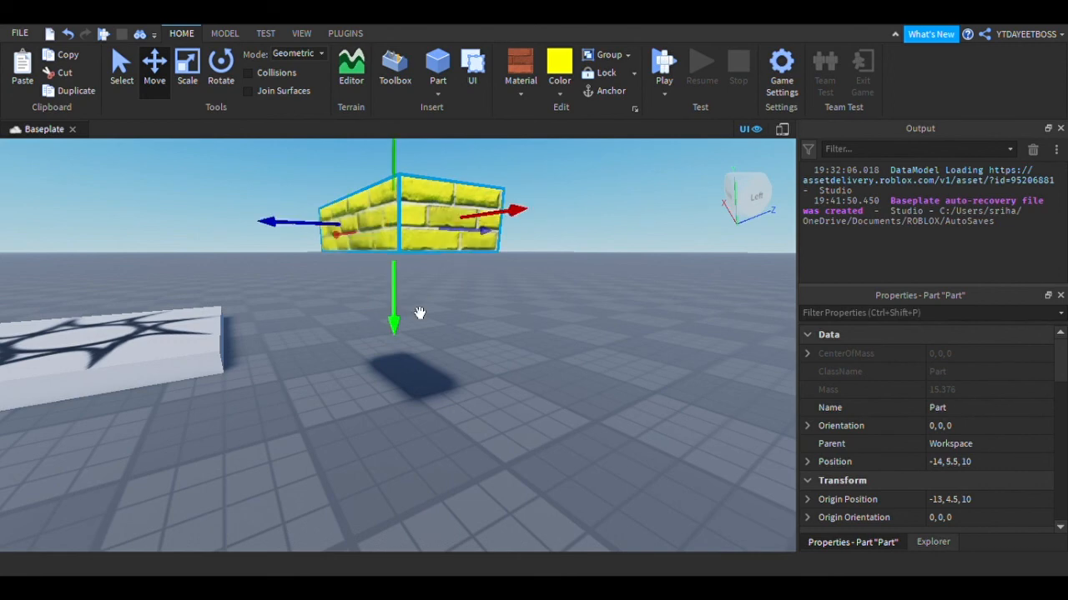
scroll(510, 284, "down", 3)
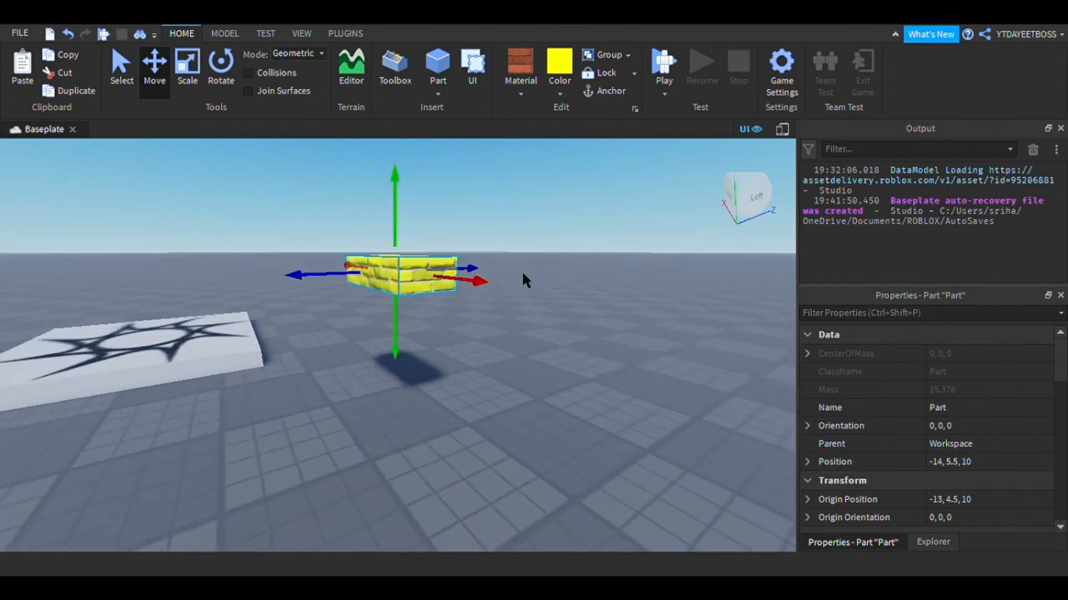
scroll(524, 272, "up", 5)
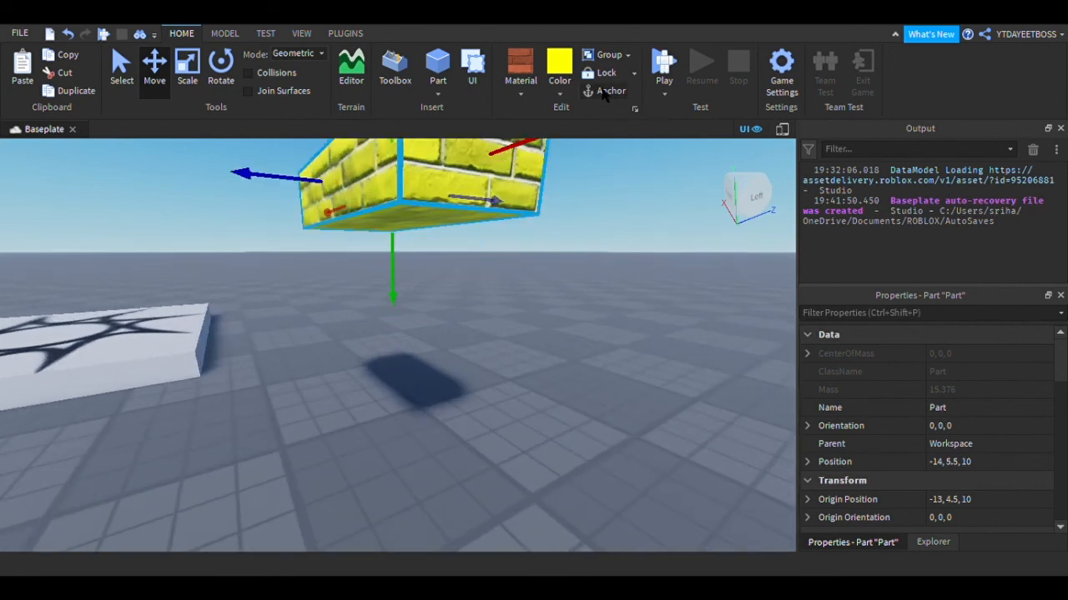
scroll(568, 289, "up", 2)
scroll(569, 286, "down", 3)
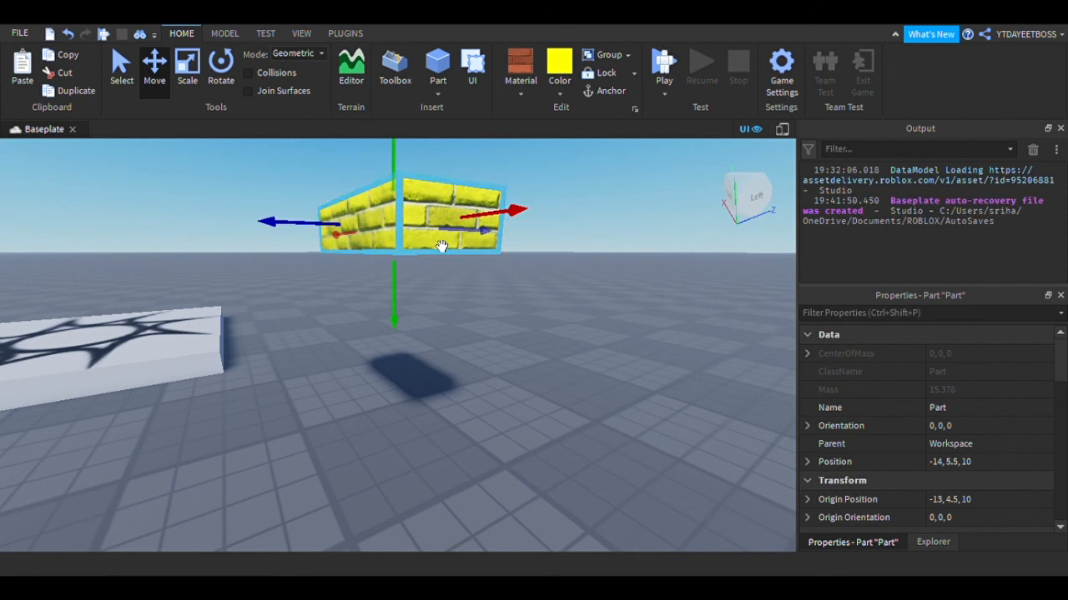
Enlarge the yellow brick part in height and length with the Scale tool, bringing its position to -15, 6.5, 10.
left_click(185, 80)
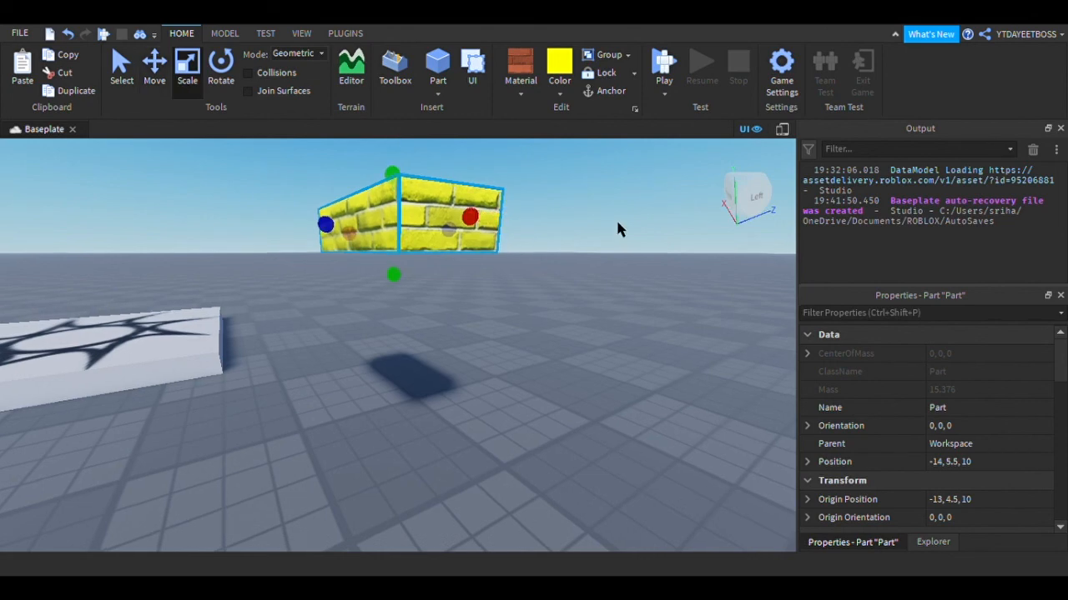
right_click_drag(616, 218, 591, 211)
key("a")
right_click_drag(547, 290, 587, 341)
left_click_drag(553, 270, 554, 202)
left_click_drag(676, 279, 778, 271)
key("s")
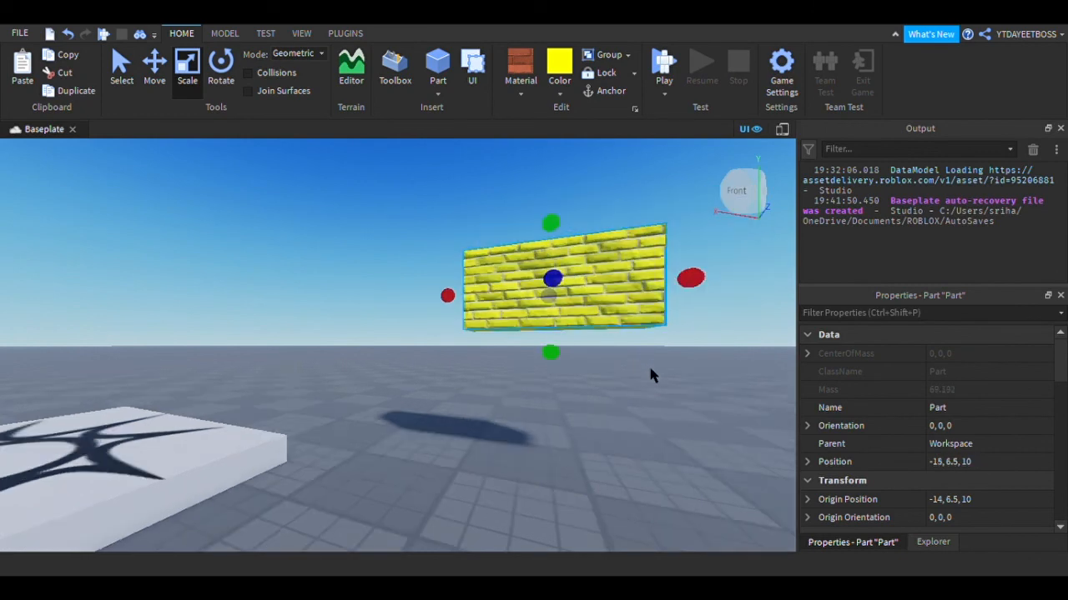
Resize the brick part along its X axis from both ends until its position is -13.5, 6.5, 10.
right_click_drag(648, 364, 667, 373)
key("w")
scroll(447, 286, "up", 3)
scroll(388, 298, "down", 3)
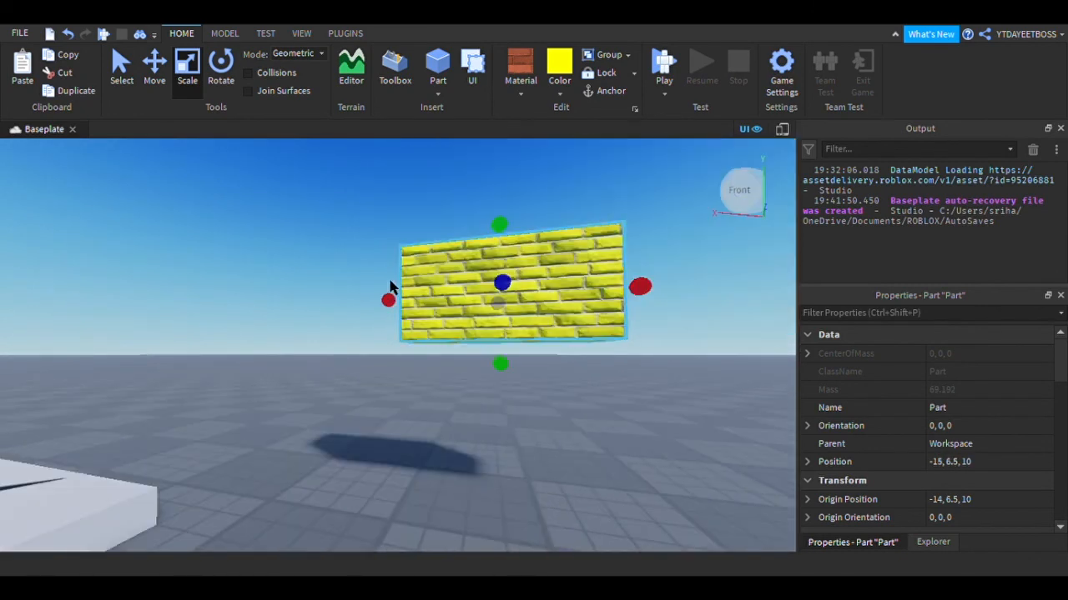
left_click_drag(389, 300, 744, 323)
left_click_drag(543, 291, 338, 301)
left_click_drag(640, 286, 598, 288)
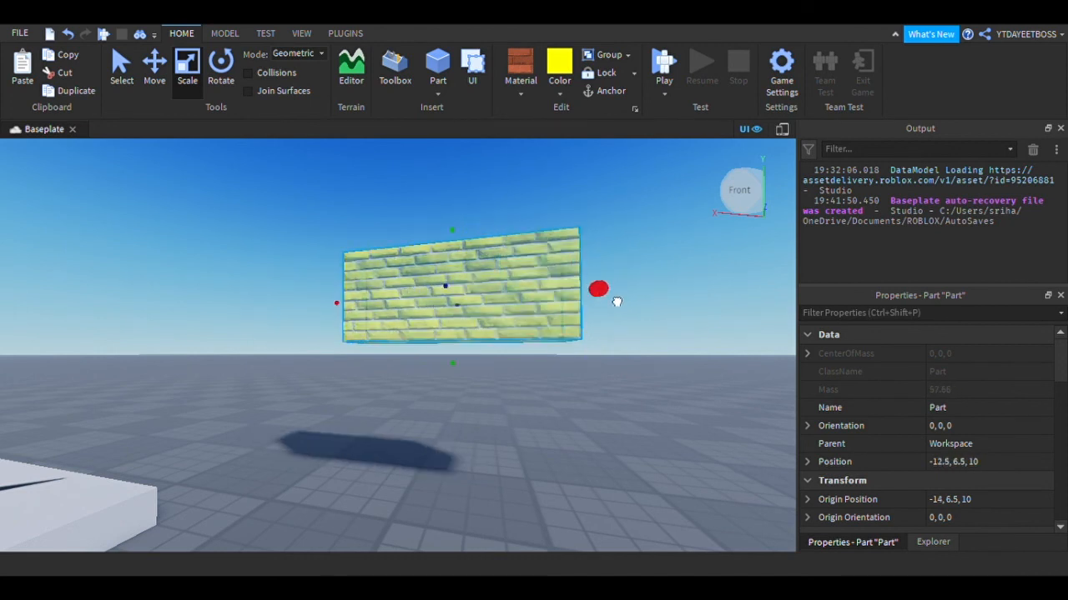
Rotate the brick part about several axes to orientation -58.6, -73.68, 16.32 and clear the selection.
left_click(222, 75)
left_click_drag(449, 316, 467, 334)
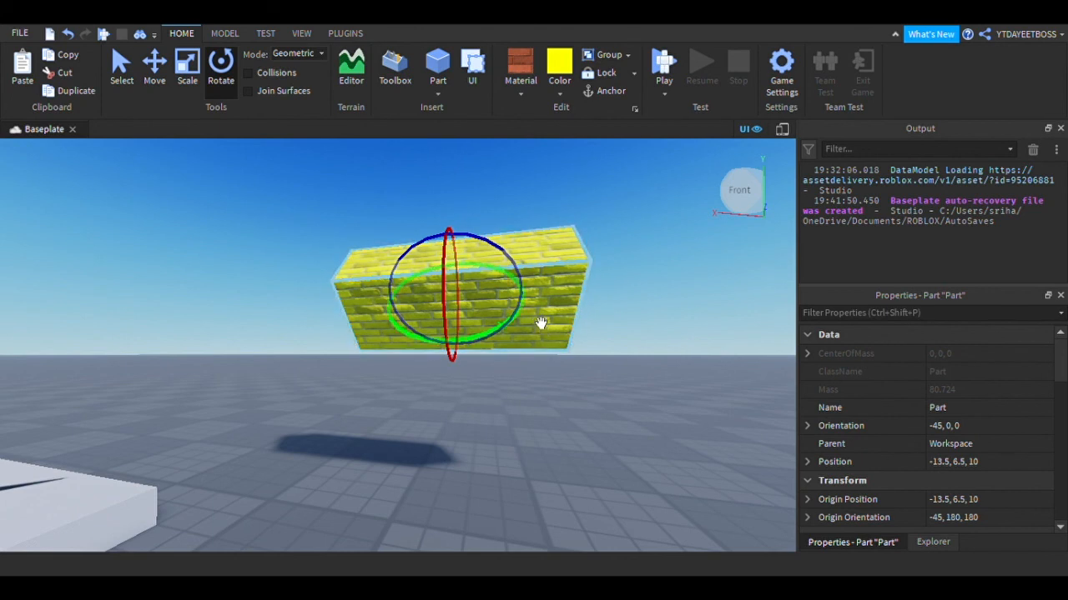
left_click_drag(539, 289, 439, 258)
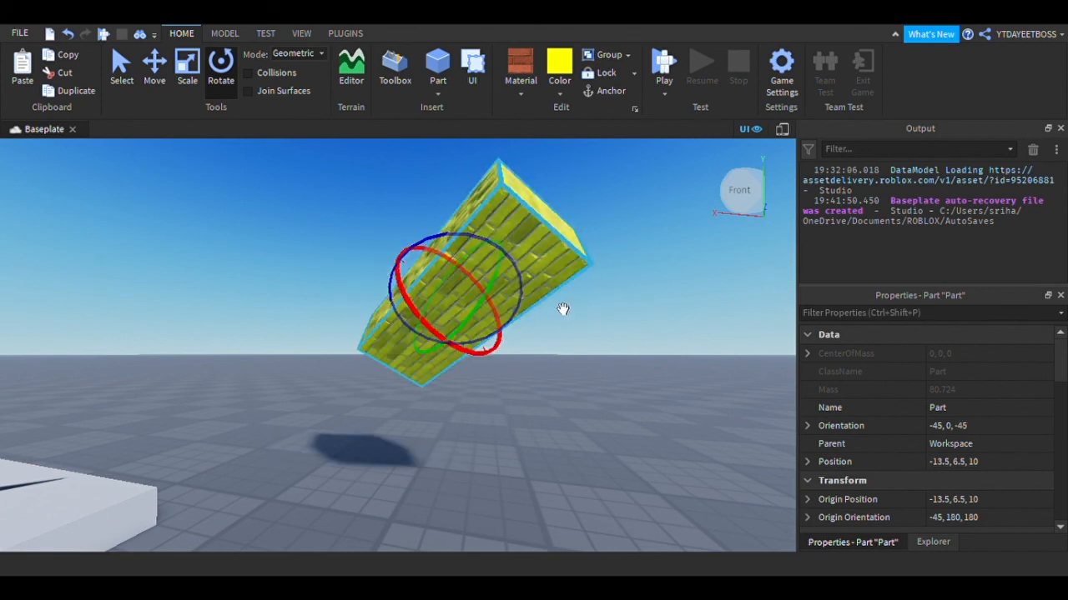
left_click_drag(510, 359, 613, 372)
left_click(613, 362)
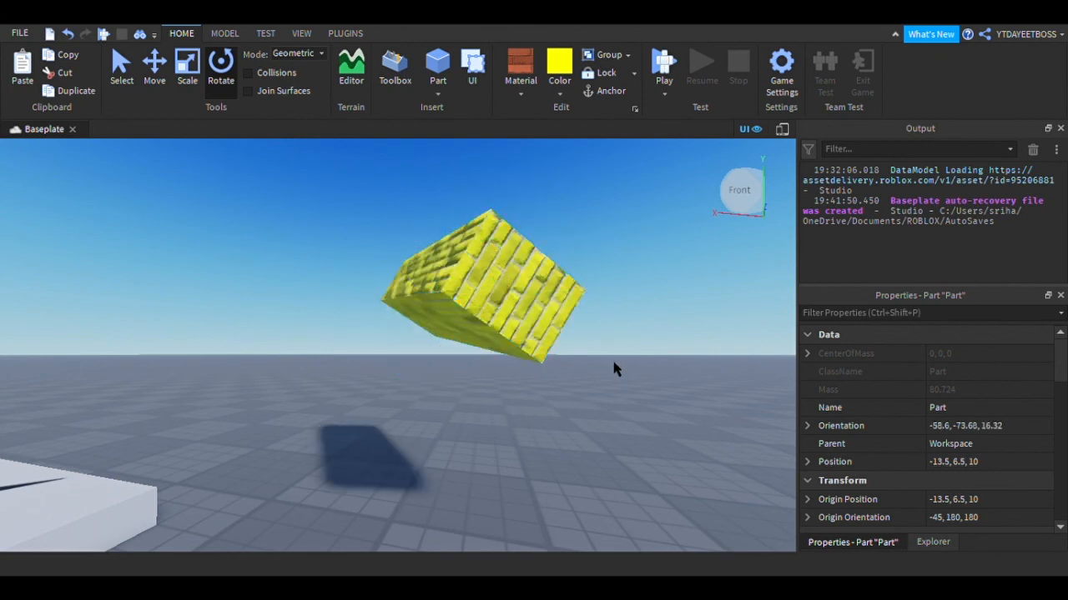
Look over the tilted brick part and the spawn platform from different angles and distances.
right_click_drag(613, 358, 596, 364)
scroll(613, 358, "down", 2)
key("s")
key("d")
key("s")
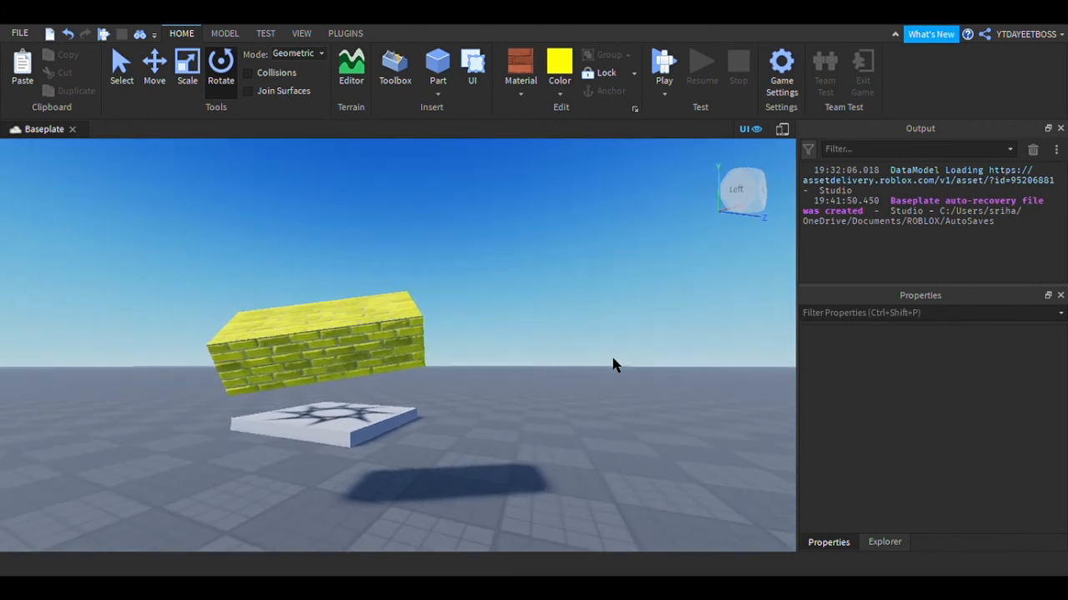
key("a")
key("w")
key("s")
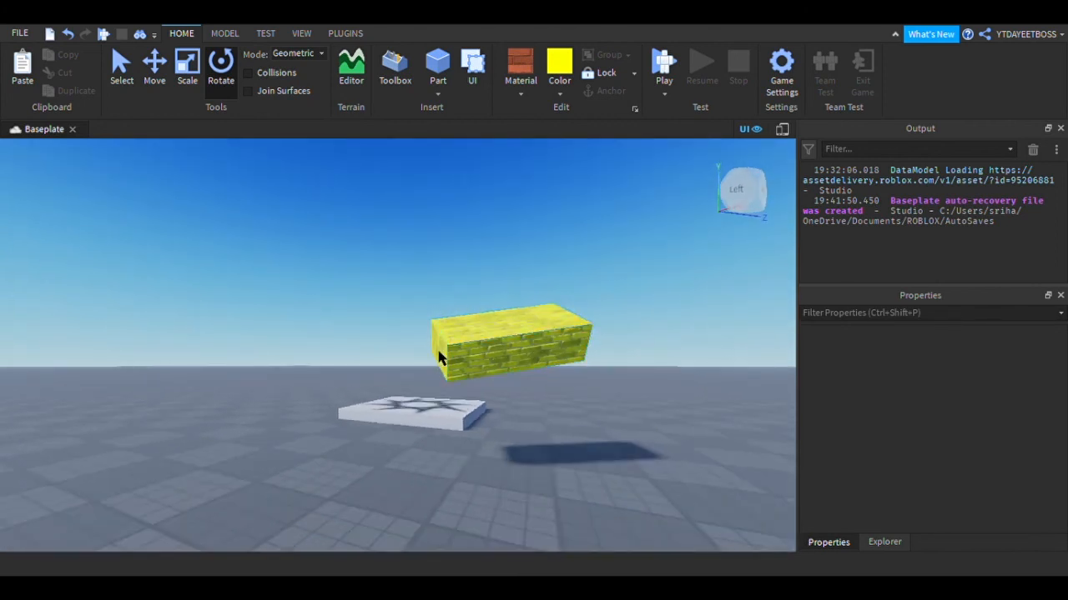
Raise the tilted brick part with the Move tool to position -13.5, 8.5, 10 and clear the selection.
left_click(580, 371)
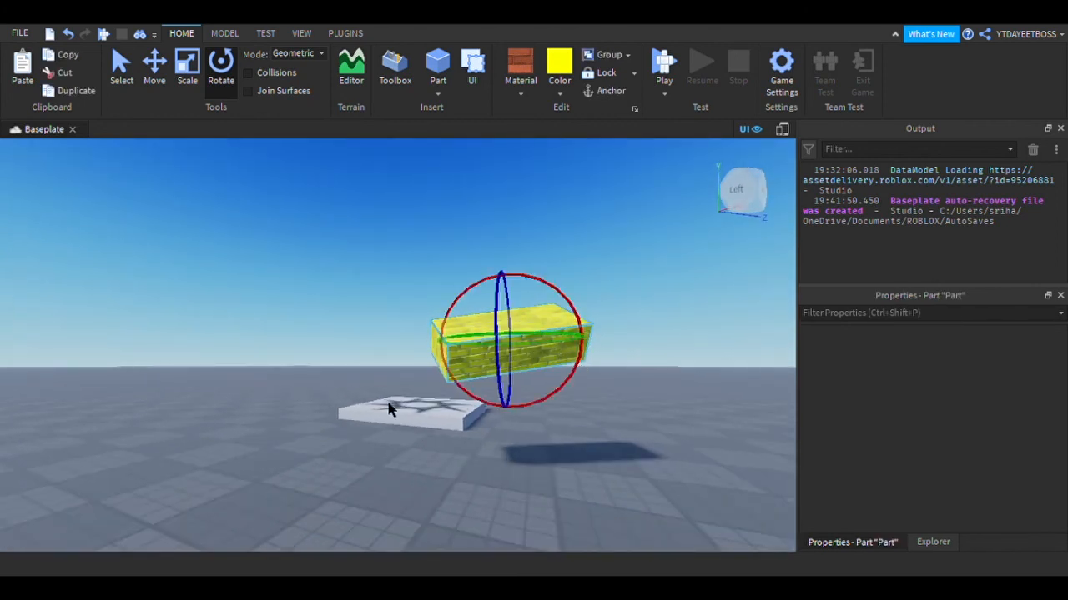
left_click(162, 82)
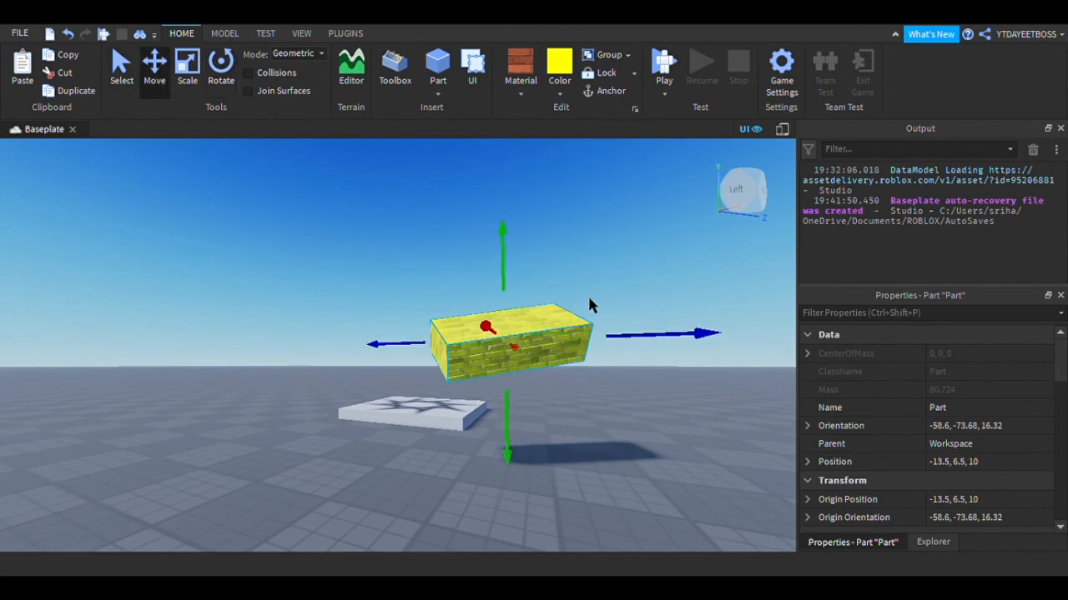
key("w")
key("d")
key("a")
key("w")
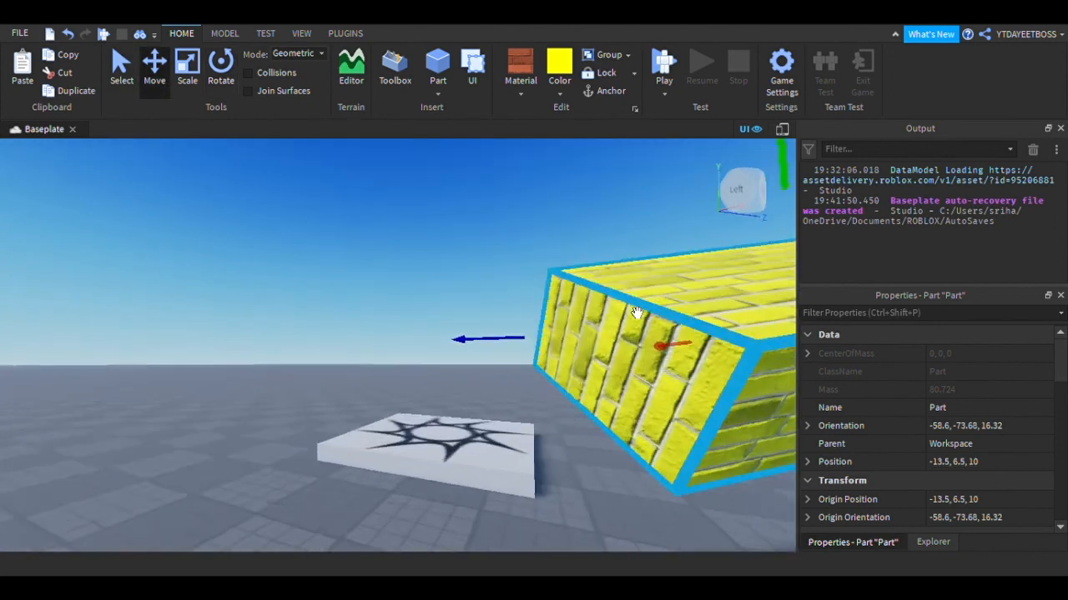
key("f")
mouse_move(513, 251)
left_mouse_down()
mouse_move(515, 196)
mouse_move(513, 259)
mouse_move(522, 227)
mouse_move(526, 243)
left_mouse_up()
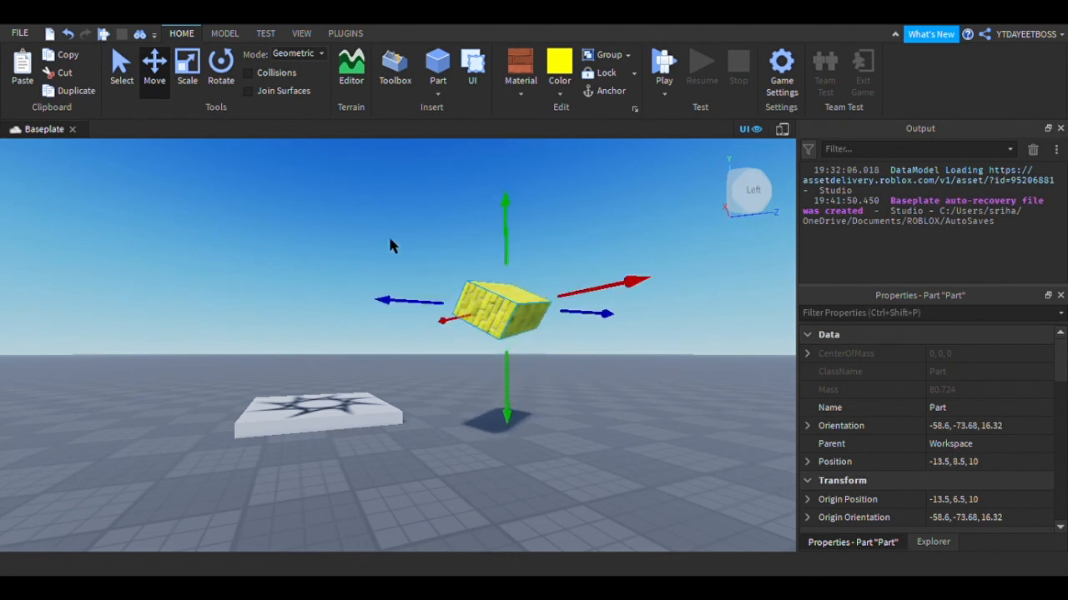
left_click(611, 404)
key("w")
right_click_drag(611, 398, 494, 299)
key("s")
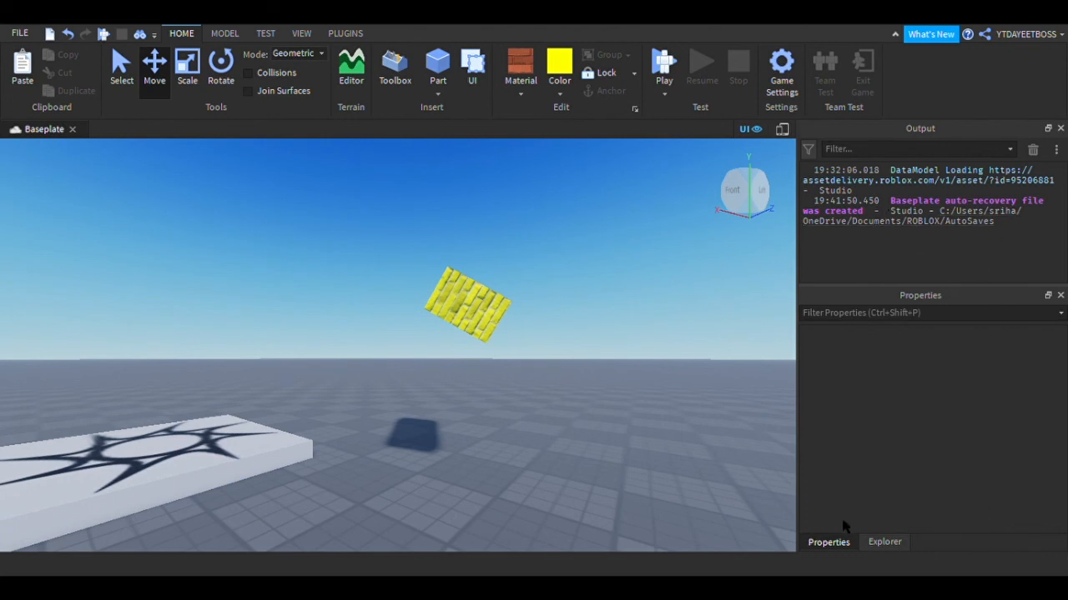
Look through the Explorer's object hierarchy, collapse the Workspace branch, and return to the Properties window.
left_click(886, 542)
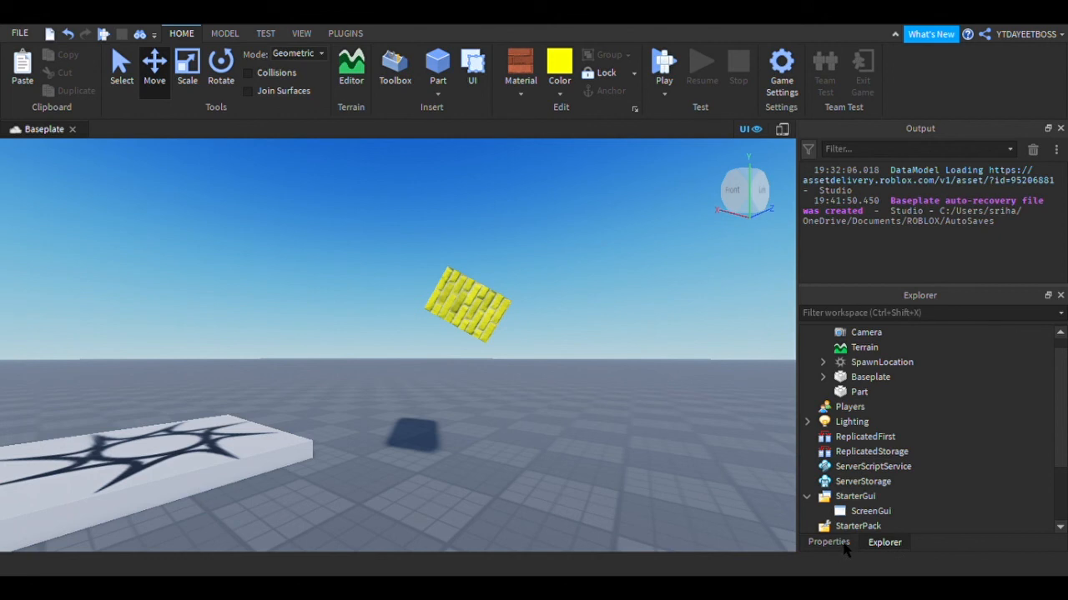
left_click(844, 543)
left_click(894, 543)
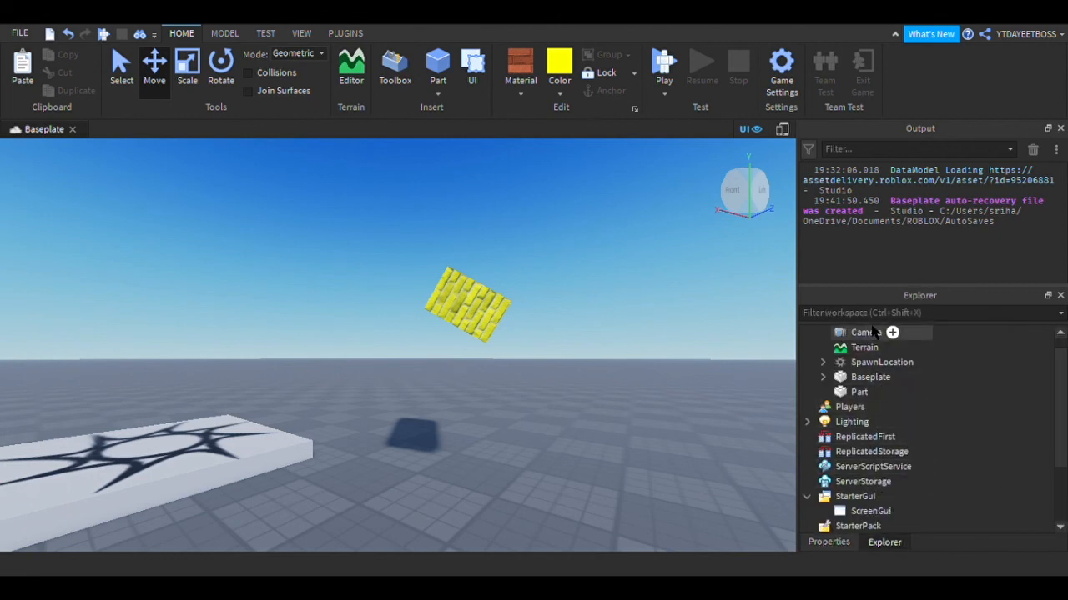
scroll(874, 438, "down", 2)
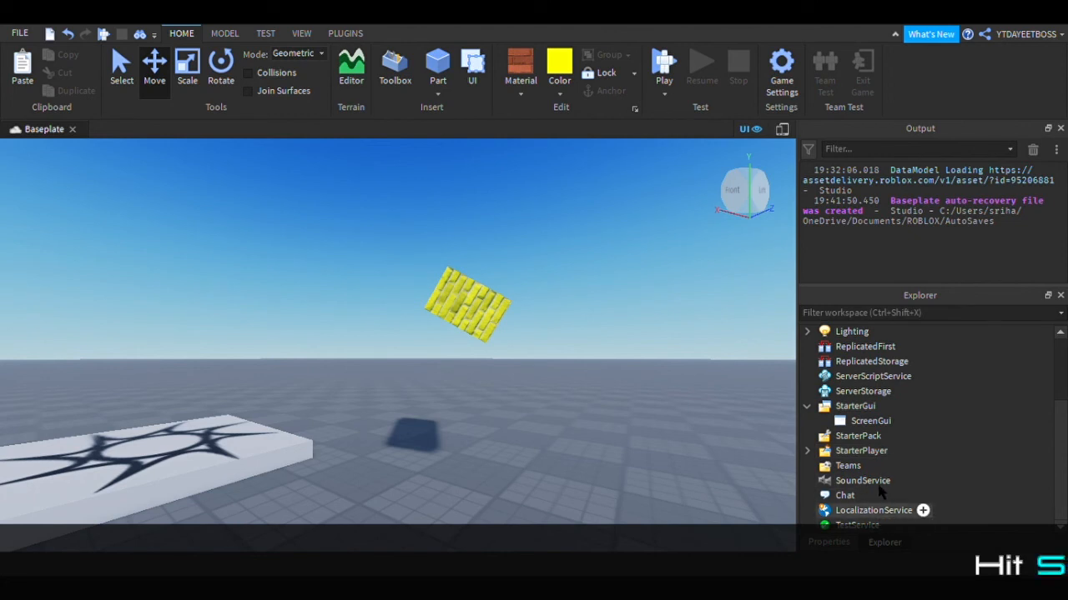
scroll(880, 496, "up", 3)
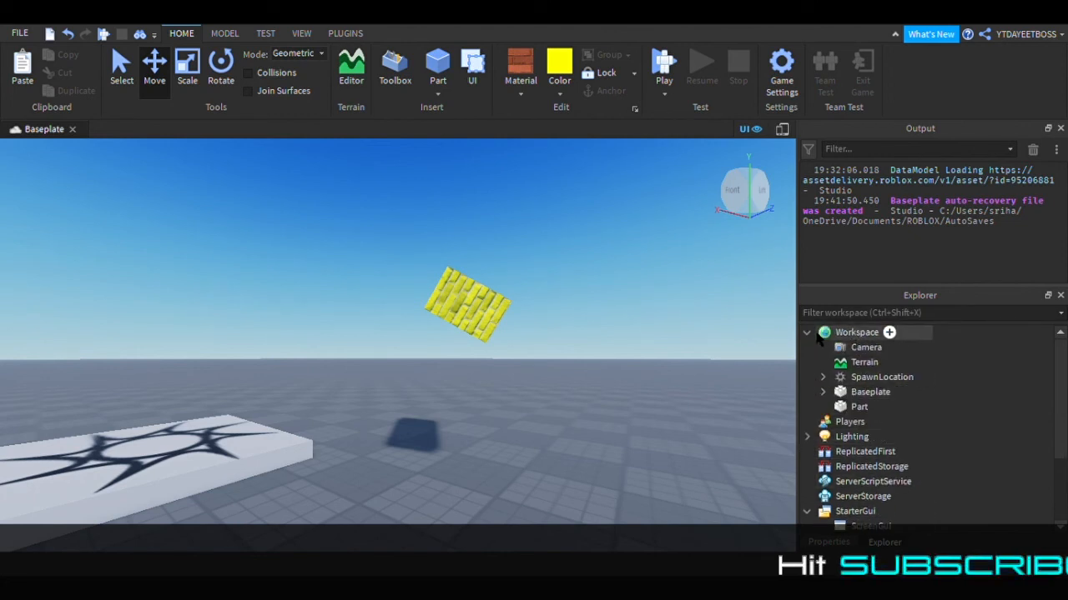
left_click(807, 332)
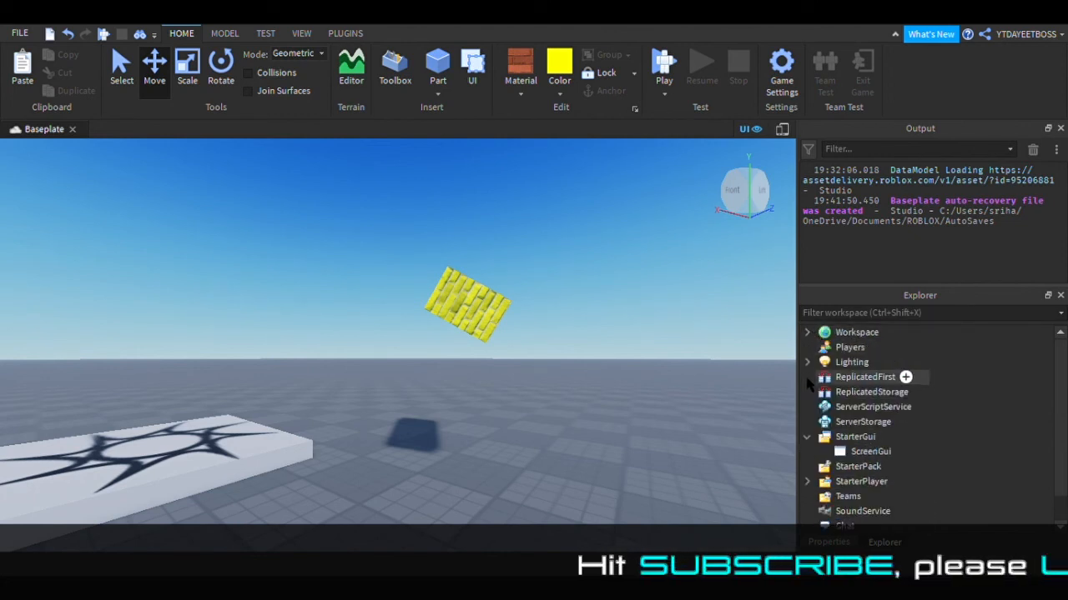
left_click(828, 542)
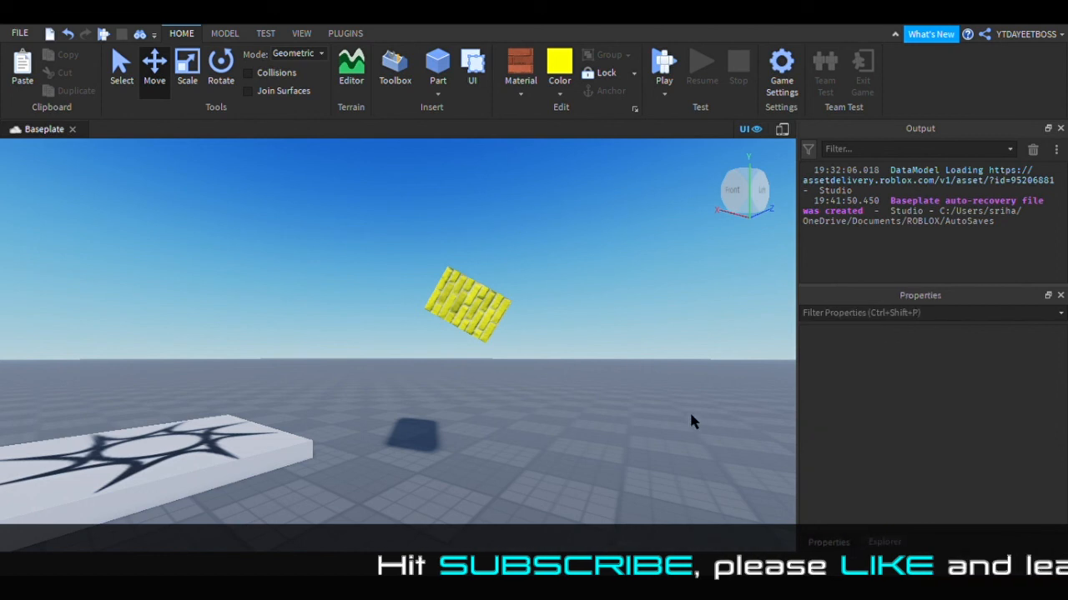
right_click_drag(561, 333, 560, 334)
key("s")
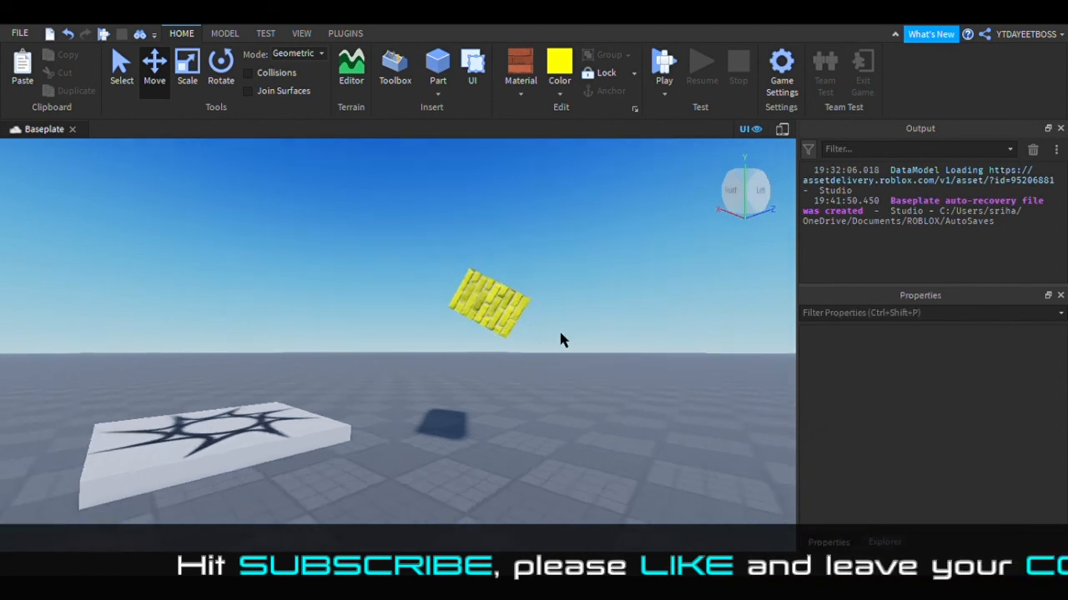
key("s")
key("w")
key("a")
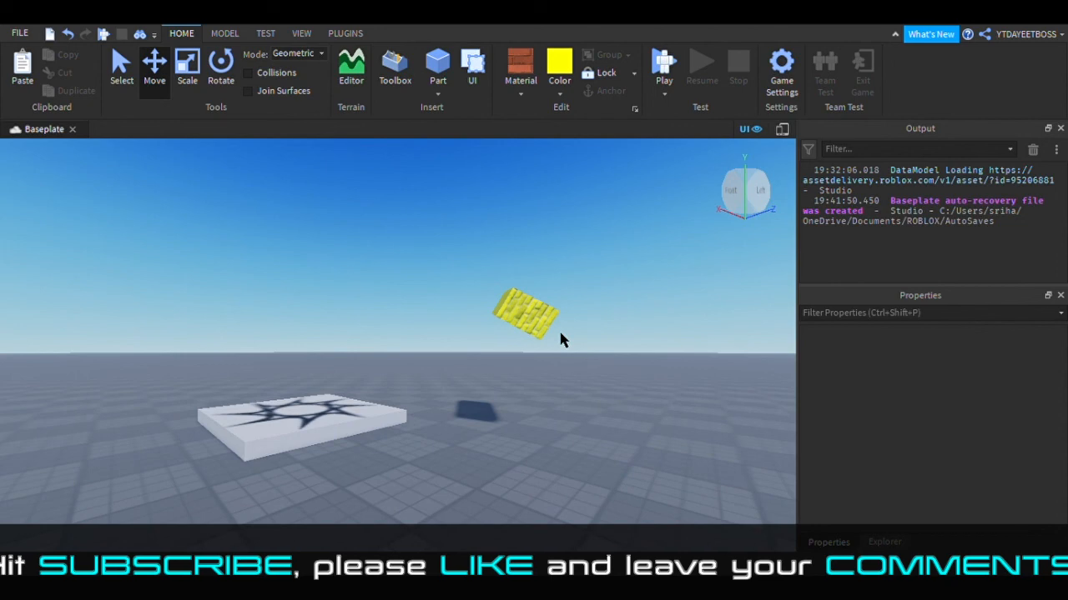